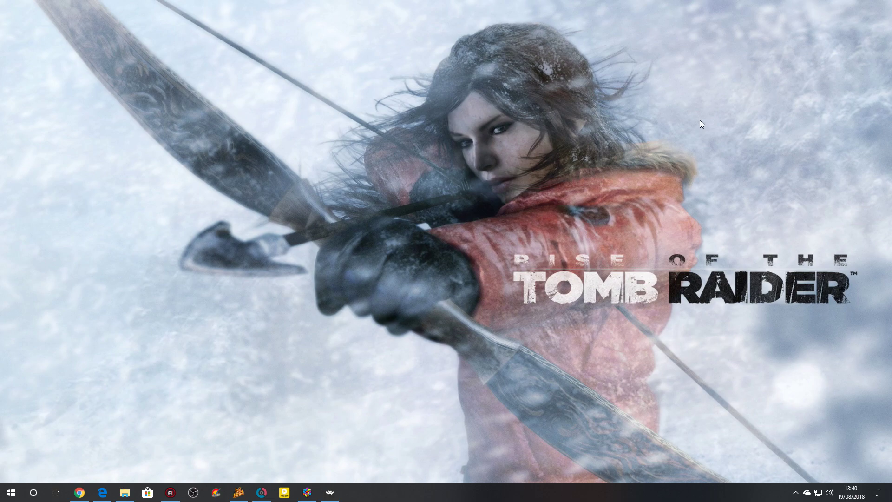
Bring up the RetroArch window and look through the entries of its main menu.
left_click(334, 498)
scroll(646, 322, "down", 5)
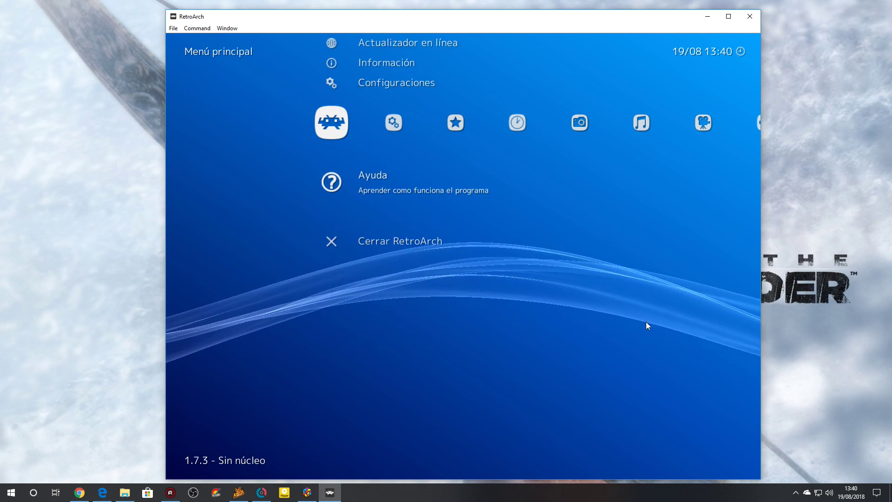
scroll(659, 328, "up", 2)
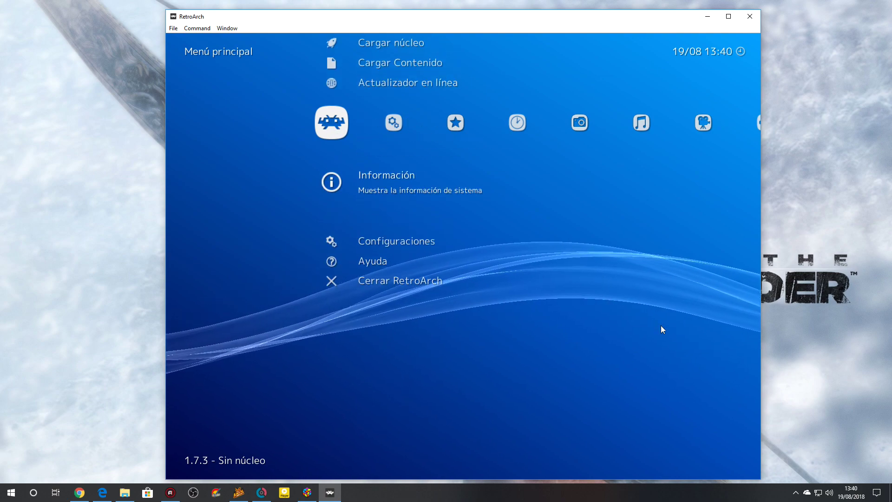
scroll(665, 330, "down", 3)
scroll(670, 337, "up", 6)
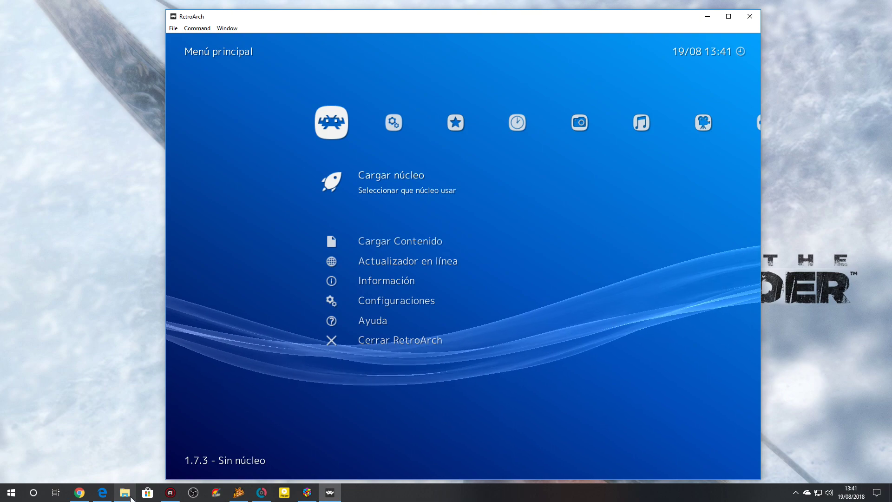
Switch to the Libretro Docs in Edge and expand the users' core documentation to show the Sony cores.
left_click(103, 493)
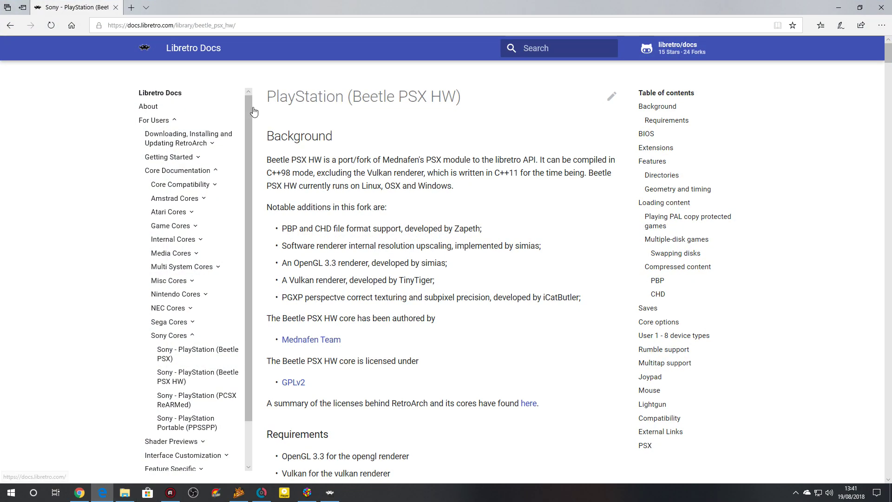
left_click(159, 121)
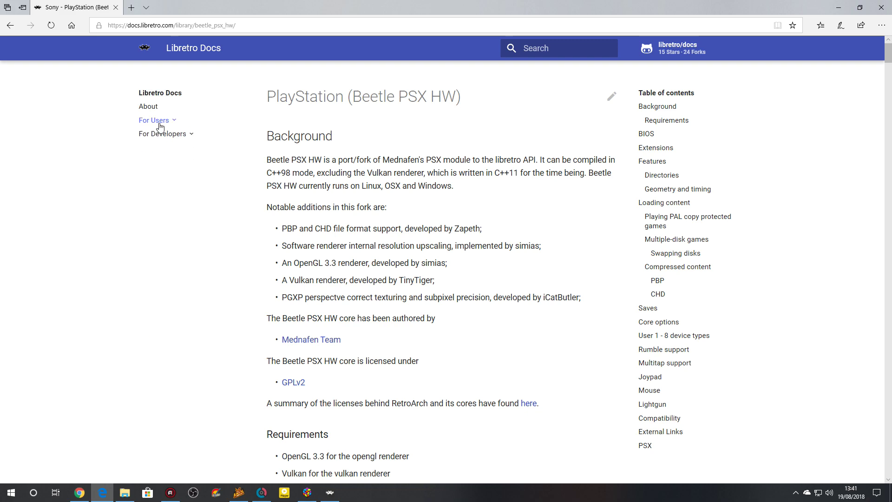
left_click(159, 122)
left_click(166, 172)
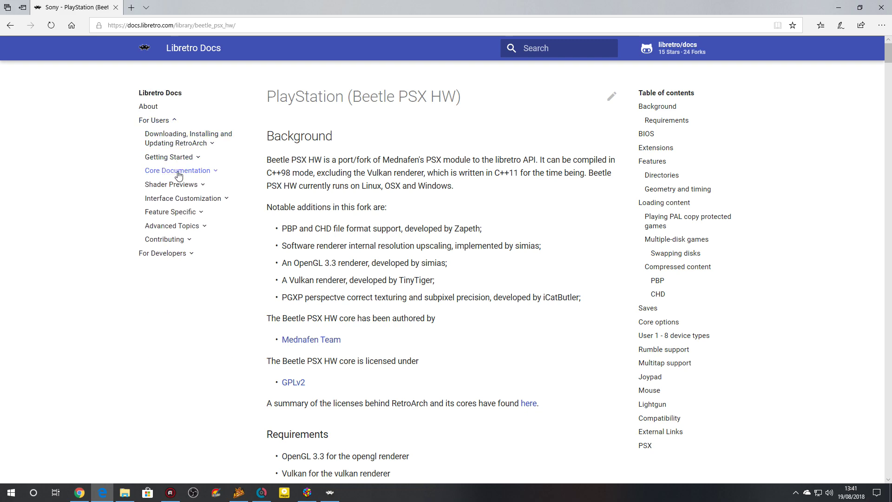
left_click(180, 175)
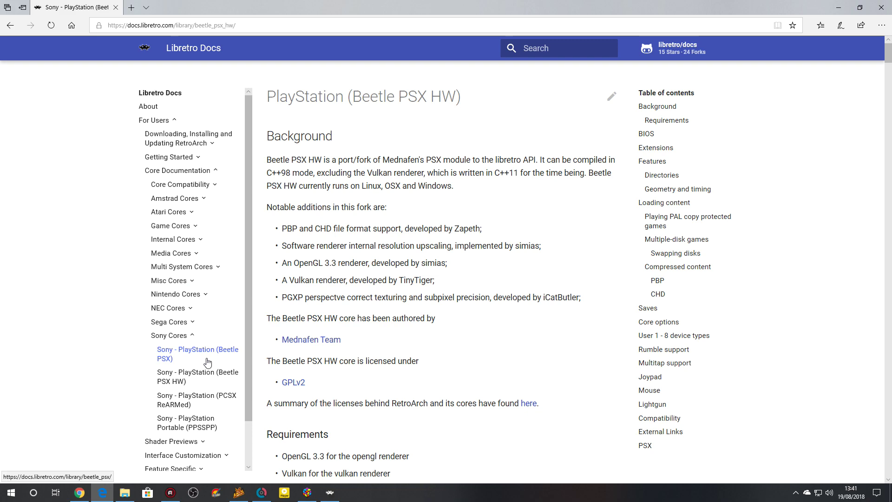
Examine the BIOS files, supported extensions and features of the Beetle PSX HW core.
scroll(433, 203, "down", 3)
scroll(433, 203, "down", 3)
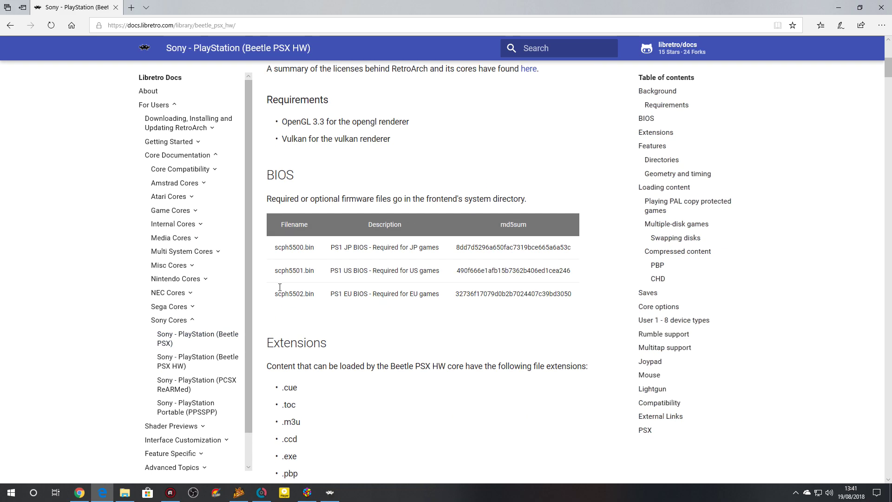
scroll(403, 291, "down", 5)
scroll(404, 292, "down", 4)
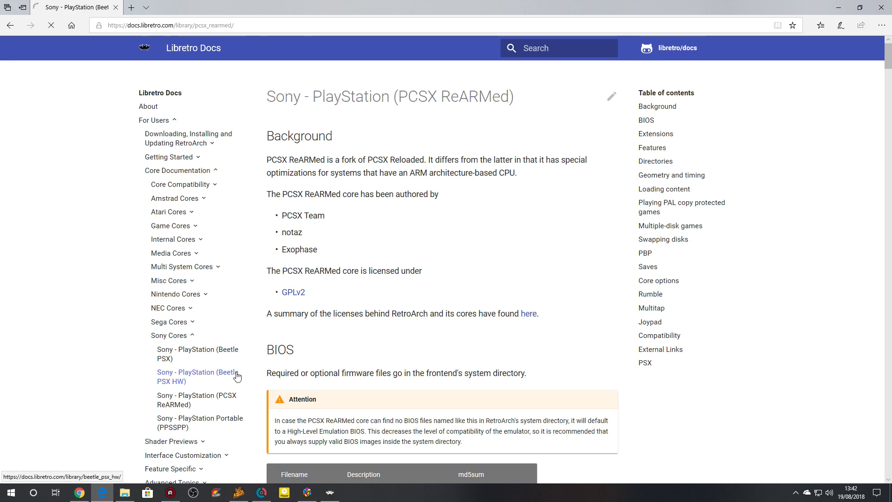
Check the Netplay entry in the PCSX ReARMed feature table and return to RetroArch.
scroll(450, 300, "down", 20)
scroll(450, 300, "up", 3)
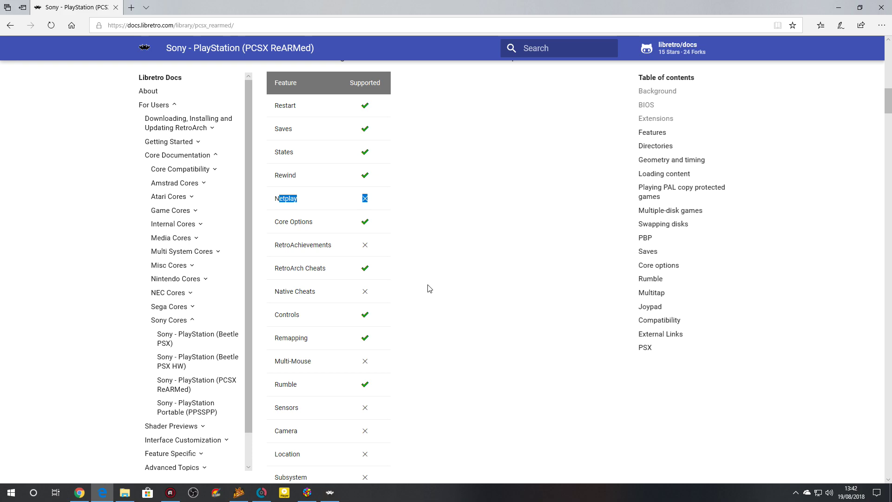
scroll(417, 287, "up", 15)
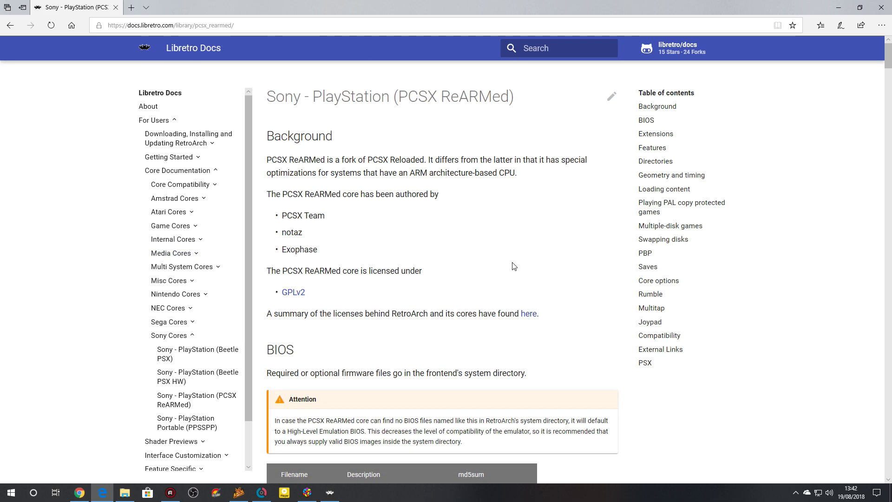
left_click(845, 5)
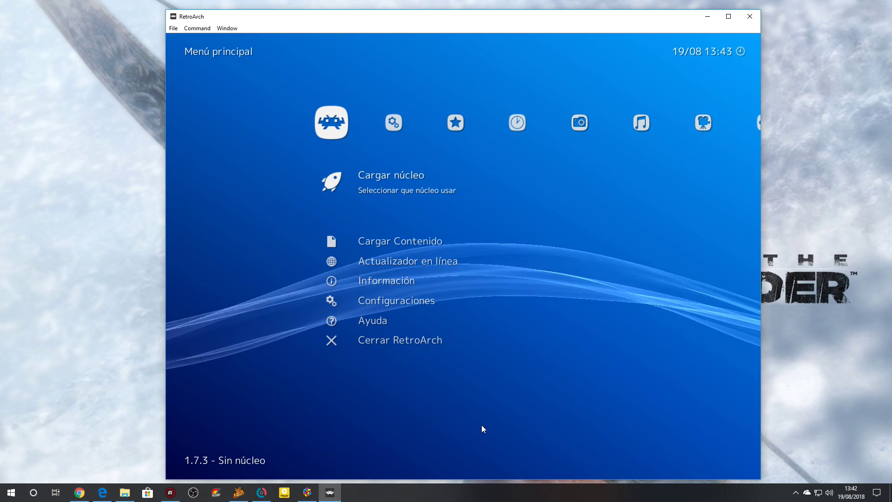
Open the Red options in Ajustes and turn on Anunciar juego en red públicamente.
key("Right")
key("Down")
key("Down")
key("Down")
key("Down")
key("Down")
key("Down")
key("Down")
key("Down")
key("Down")
key("Down")
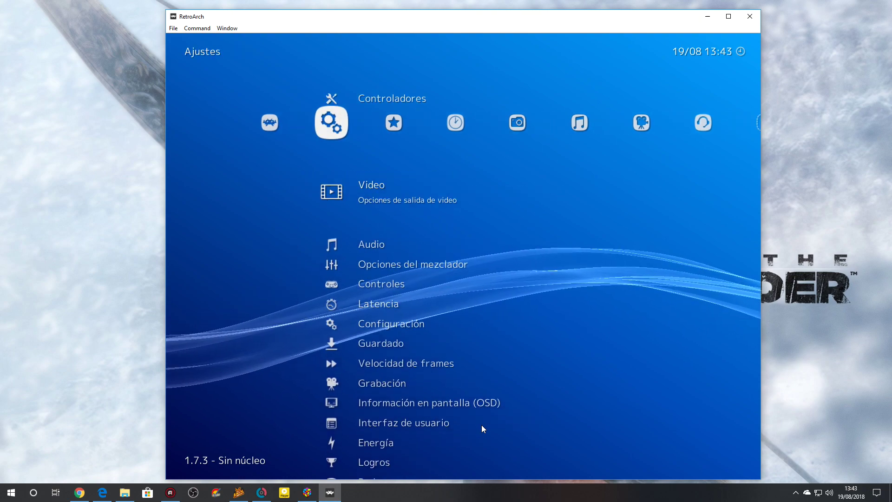
key("Down")
key("Down")
key("Down")
key("Down")
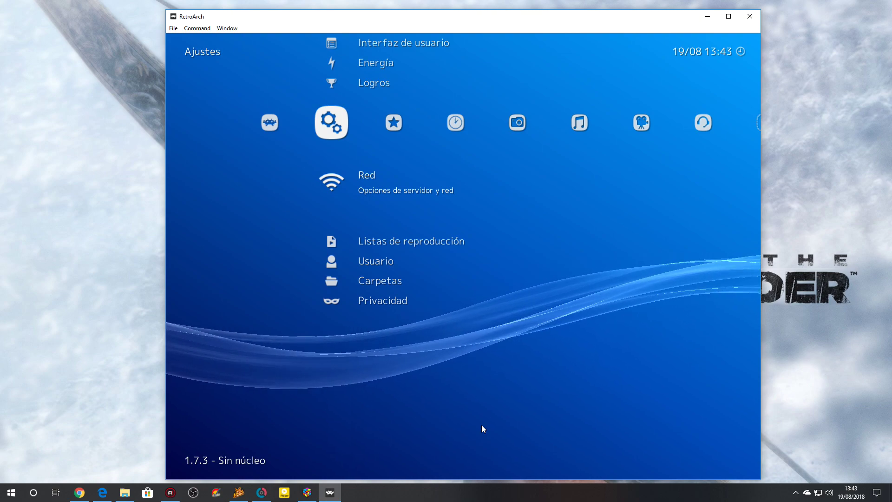
key("Return")
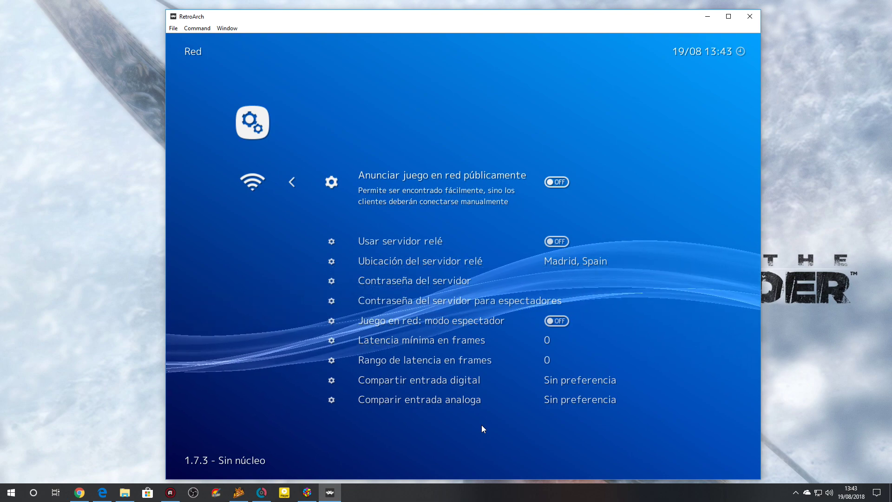
key("Return")
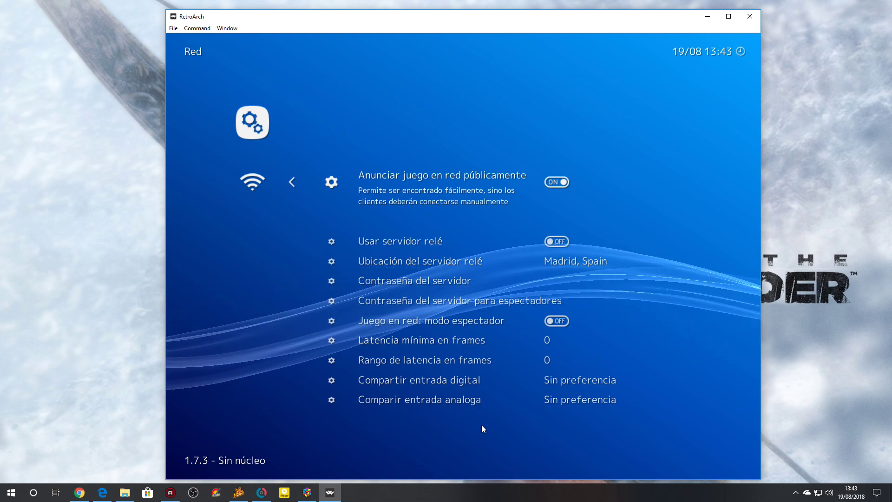
Try Usar servidor relé and the relay locations, leaving the relay off and Madrid, Spain selected.
key("Down")
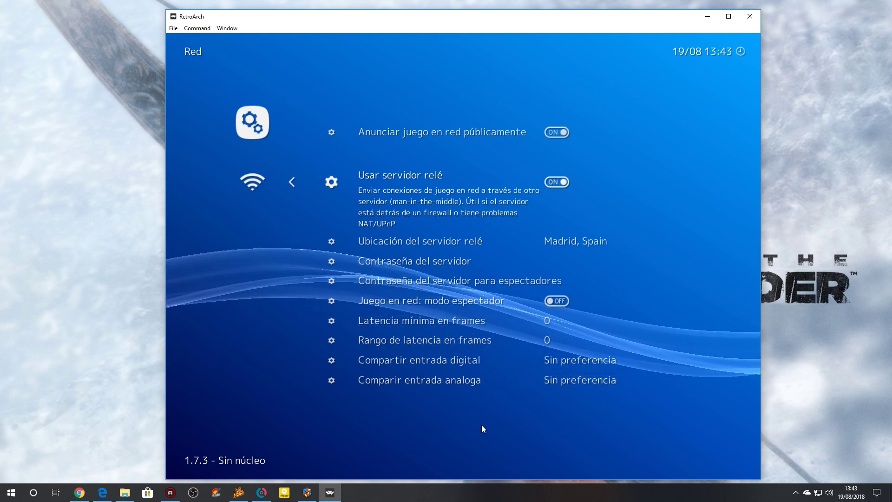
key("Down")
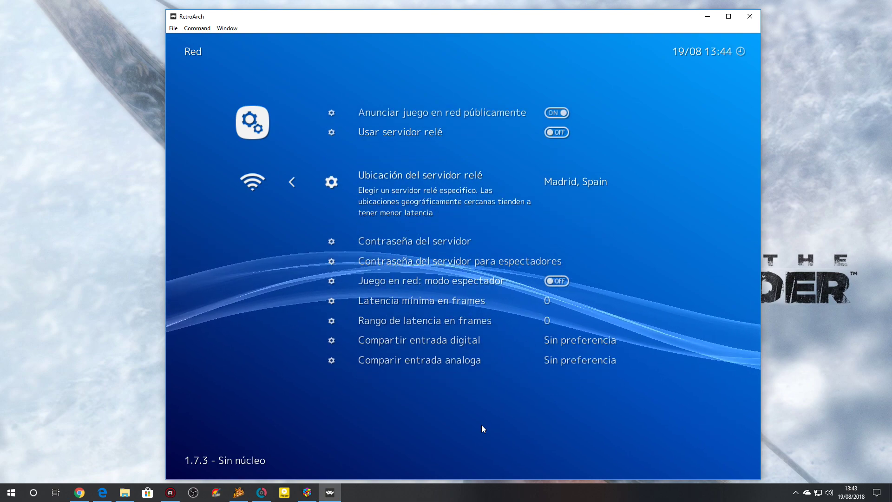
key("Left")
key("Right")
key("Up")
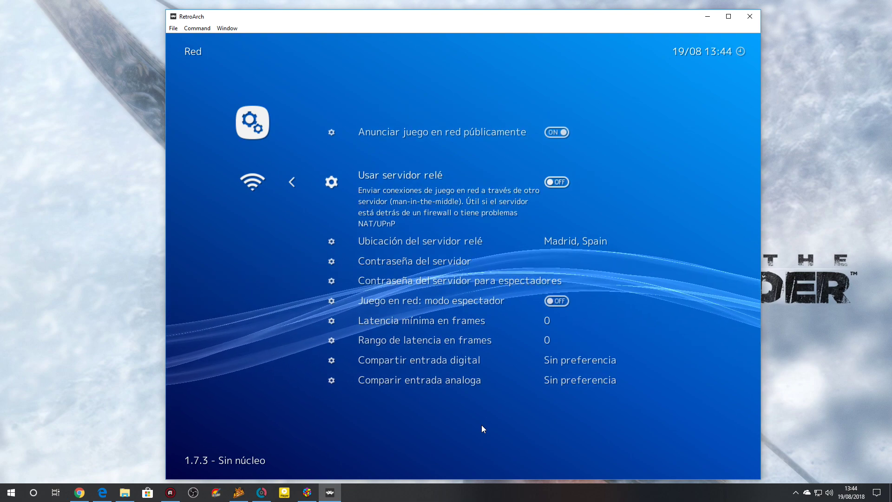
key("Left")
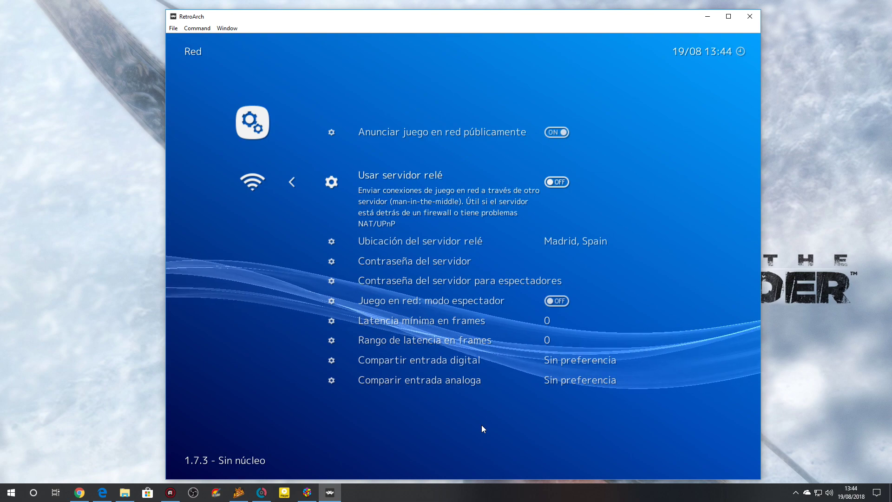
key("Down")
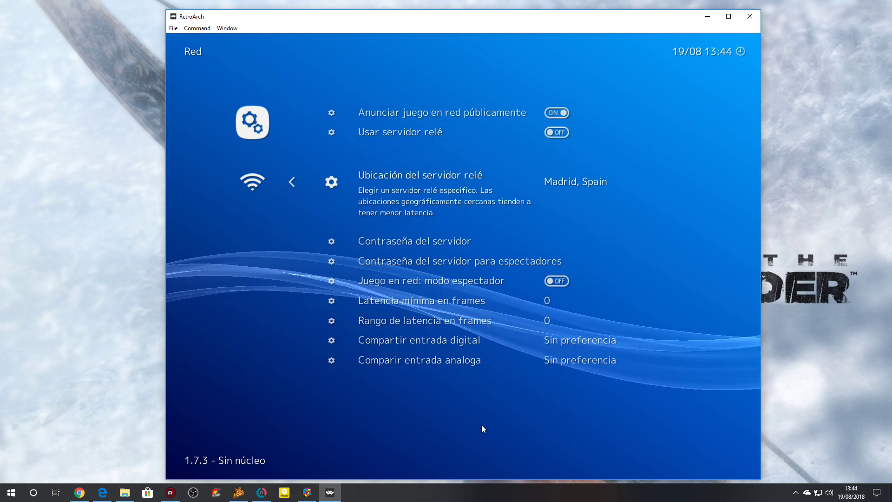
Review the server password, spectator password and spectator mode options in the network settings.
key("Down")
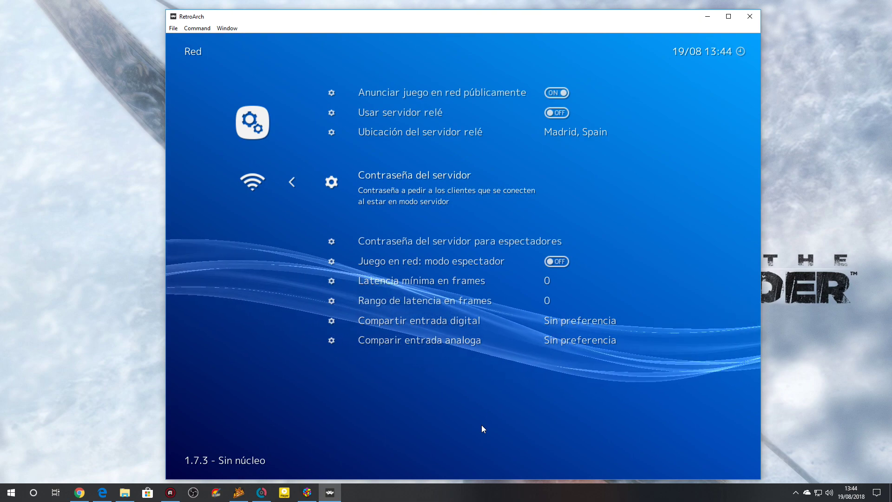
key("Down")
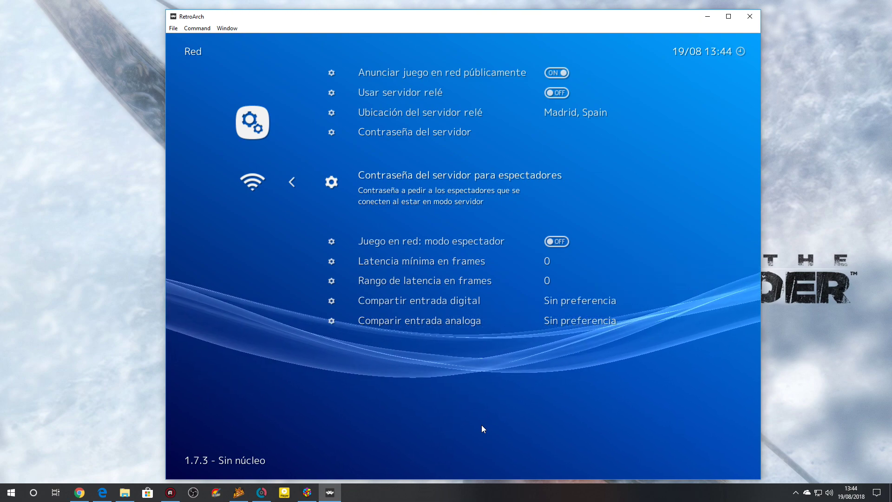
key("Up")
key("Down")
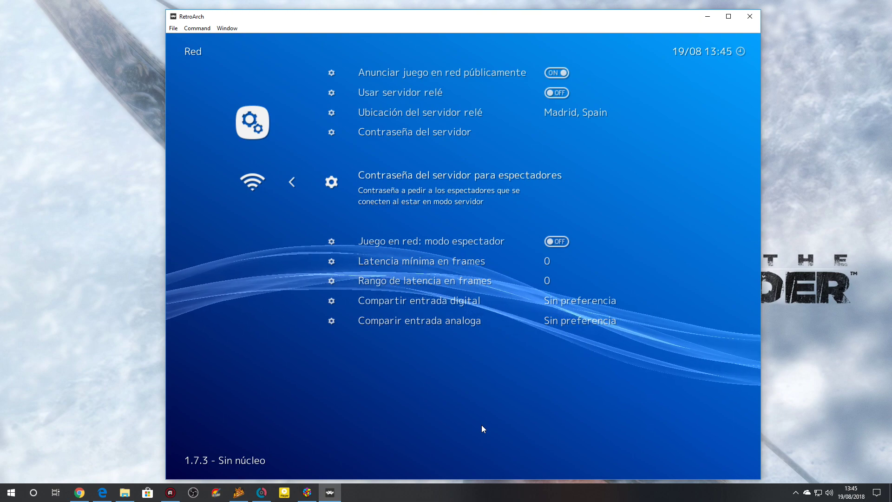
key("Up")
key("Down")
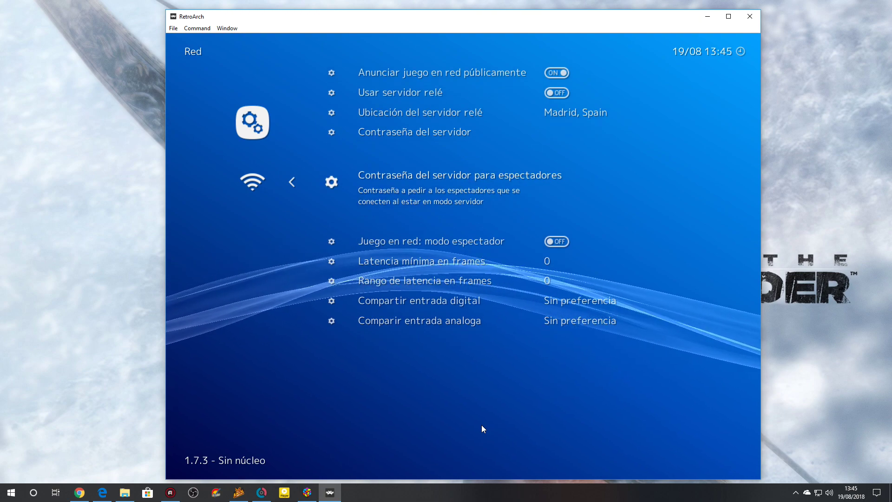
key("Down")
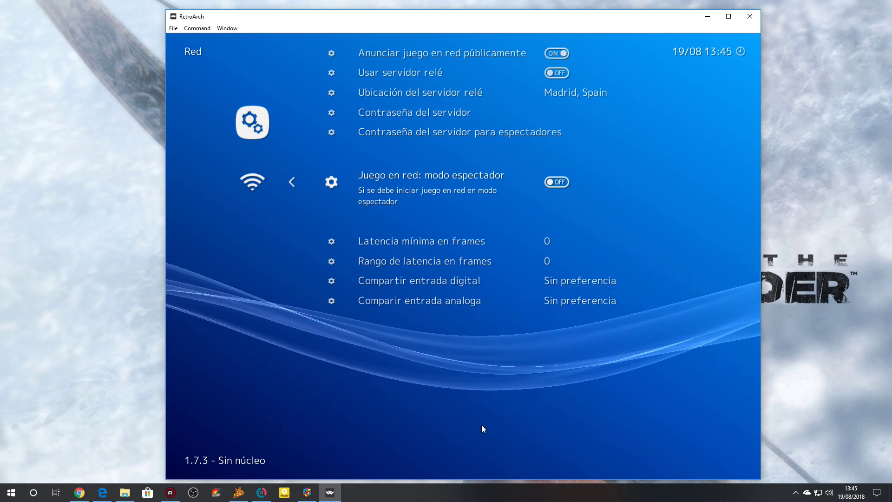
Try a Latencia mínima en frames of 1, restore it to 0, and review Rango de latencia en frames.
key("Down")
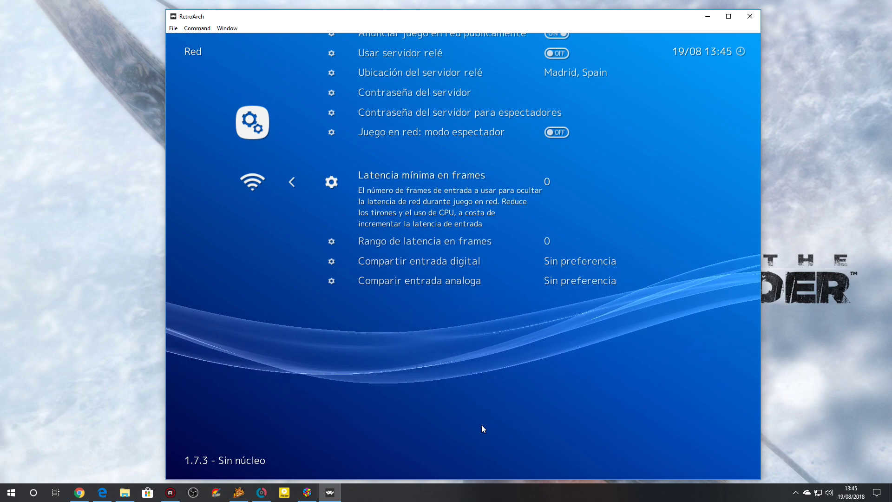
key("Right")
key("Right")
key("Right")
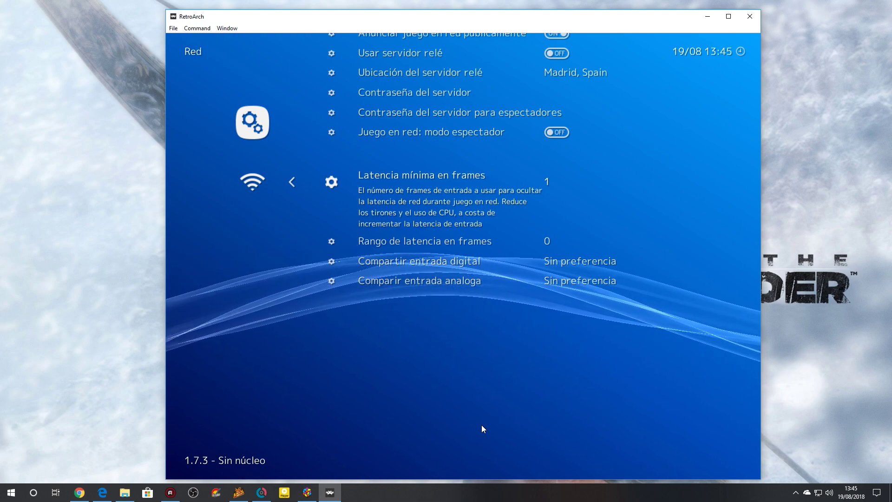
key("Down")
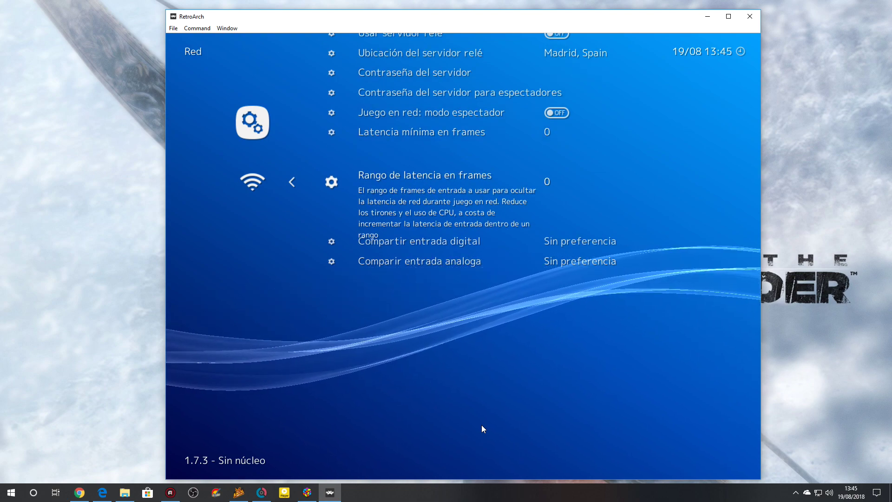
key("Up")
key("Down")
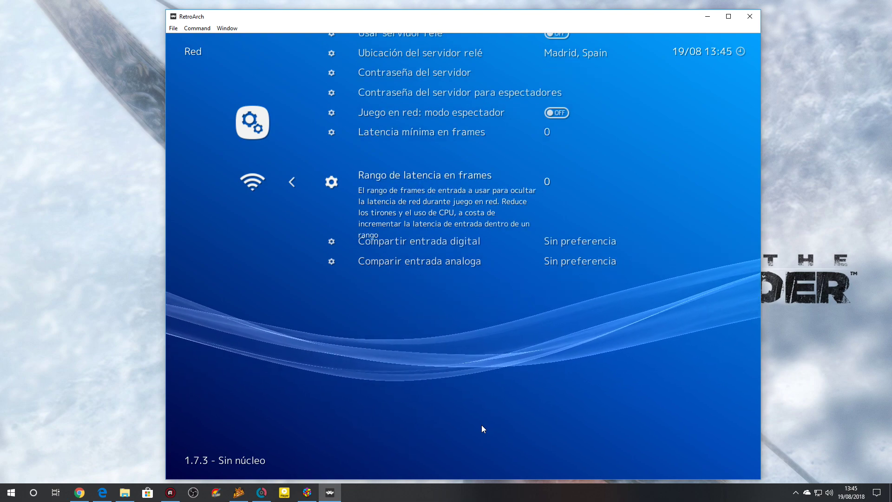
key("Up")
key("Down")
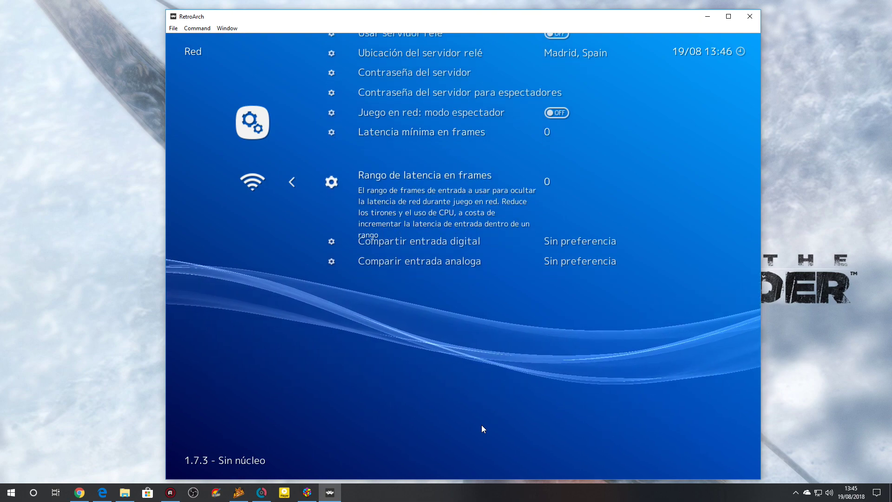
Look through the Compartir entrada digital choices, keep Sin preferencia, and go back to the main menu.
key("Down")
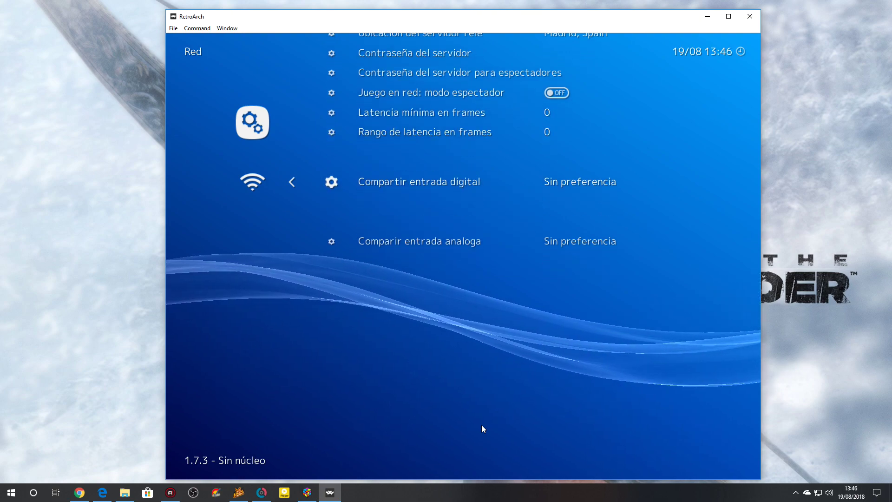
key("Right")
key("Right")
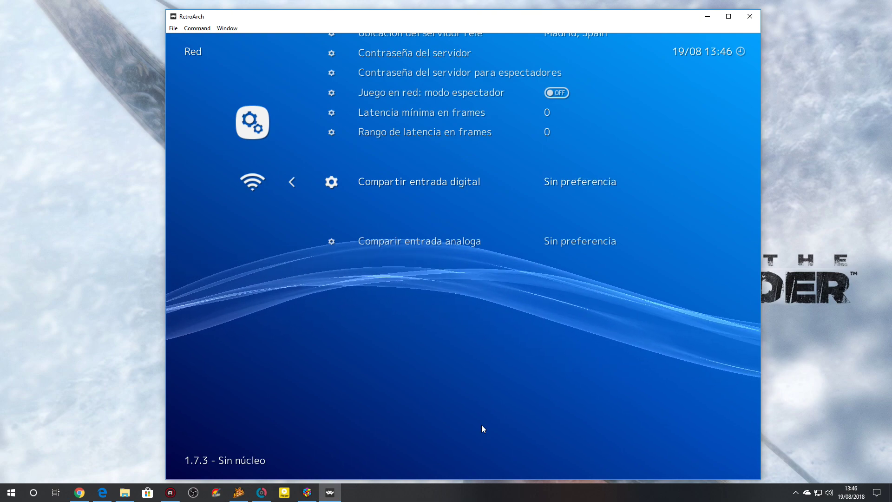
key("BackSpace")
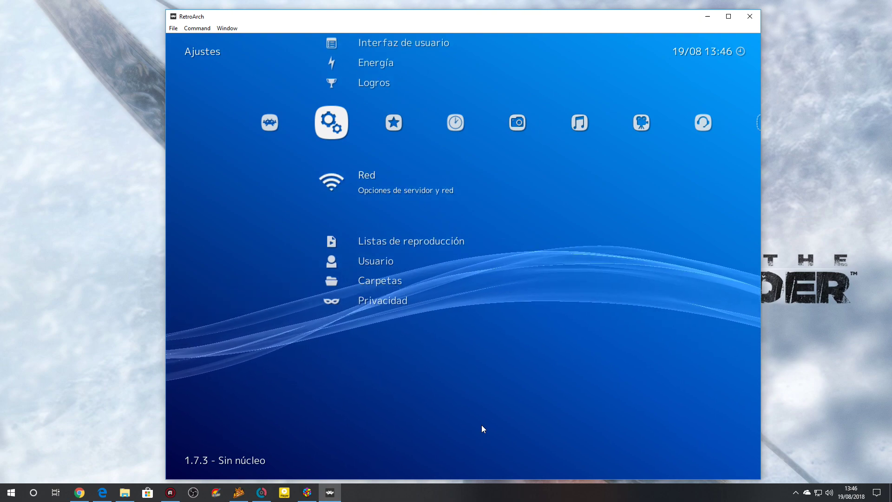
key("Left")
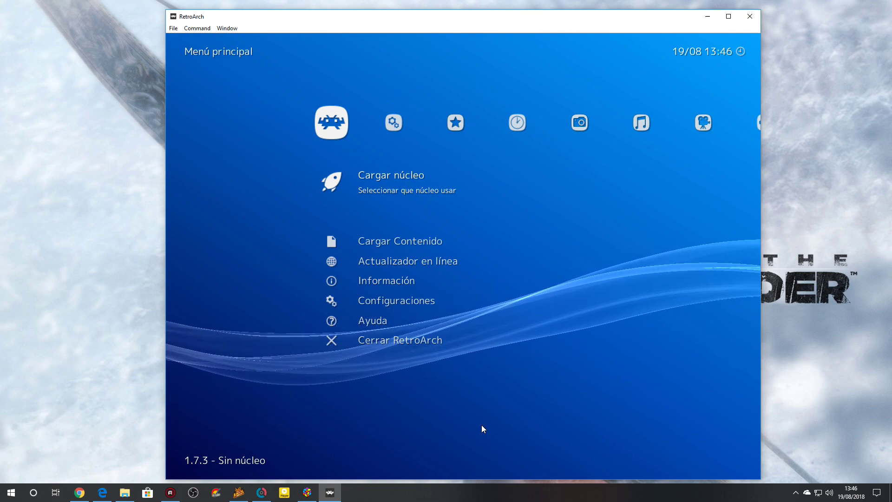
Look through the RetroArch categories as far as FB Alpha - Arcade Games and return to Menú principal.
key("Down")
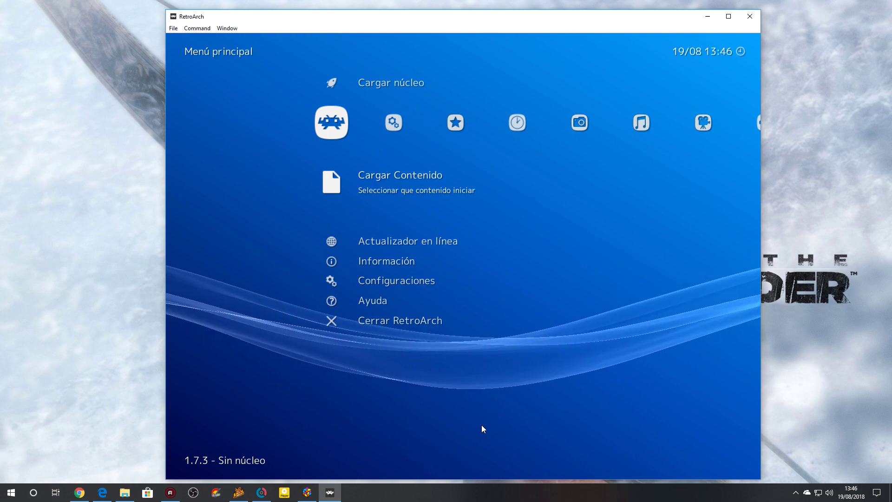
key("Right")
key("Right")
key("Right")
key("Right")
key("Right")
key("Right")
key("Right")
key("Right")
key("Right")
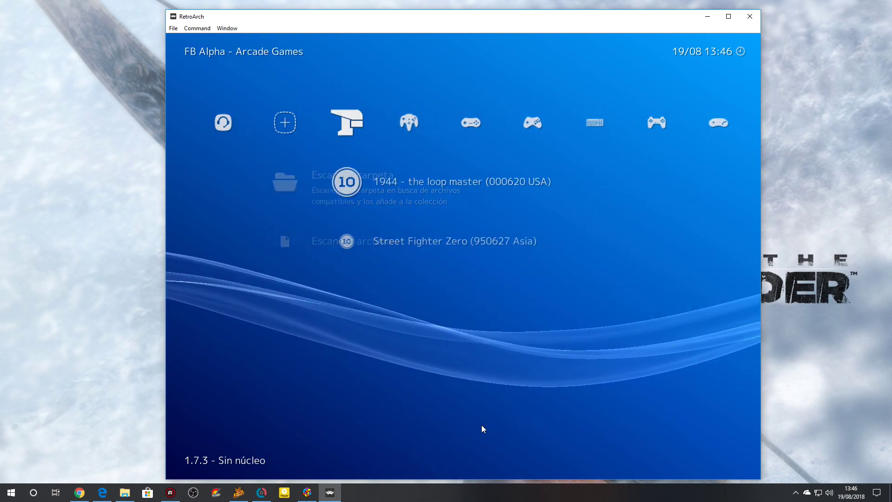
key("Left")
key("Left")
key("Left")
key("Left")
key("Left")
key("Left")
key("Left")
key("Left")
key("Left")
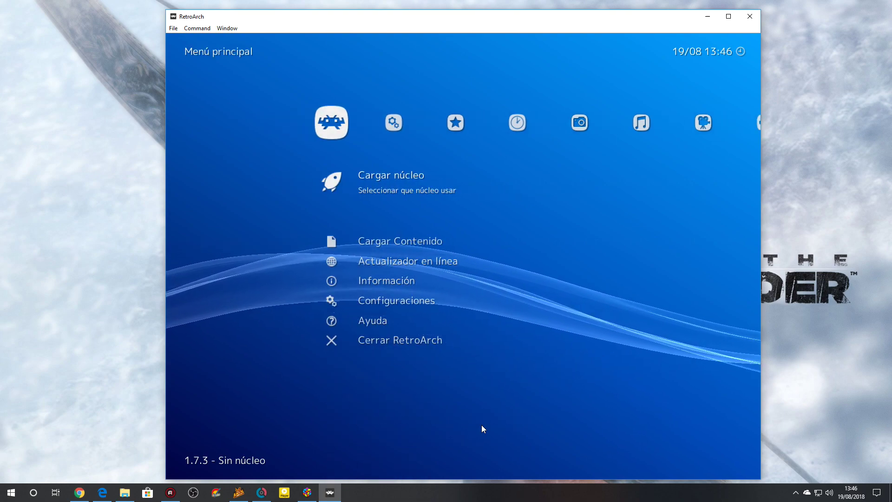
Close RetroArch and launch 3 Ninjas Kick Back (U) from the Sega Genesis platform in LaunchBox.
key("Escape")
left_click(199, 160)
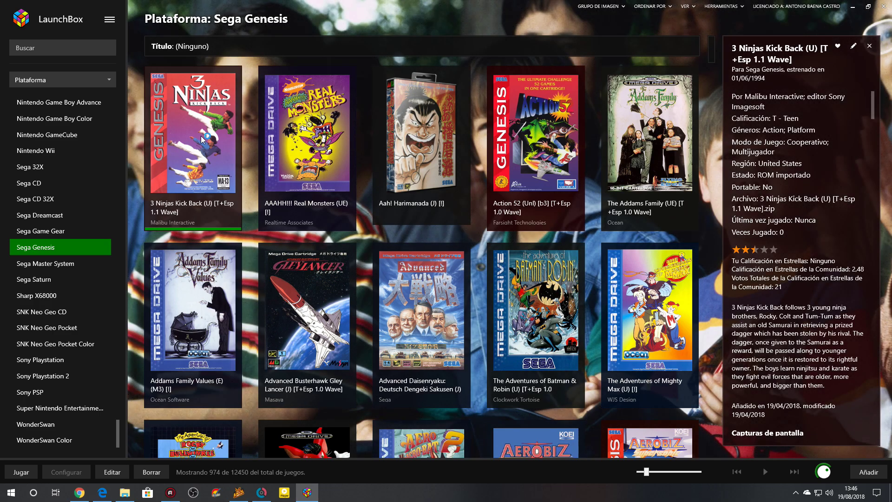
double_click(203, 139)
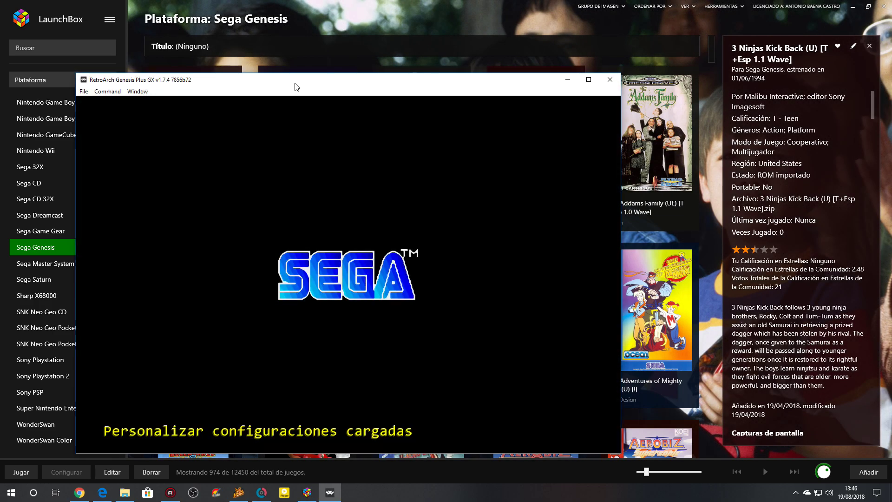
Bring up the RetroArch menu over the running game and go to Salas de juego en red.
key("F1")
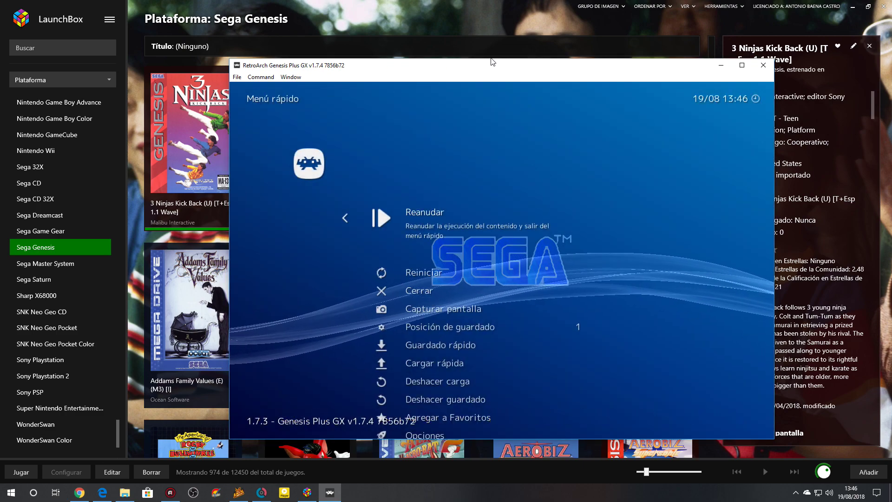
key("BackSpace")
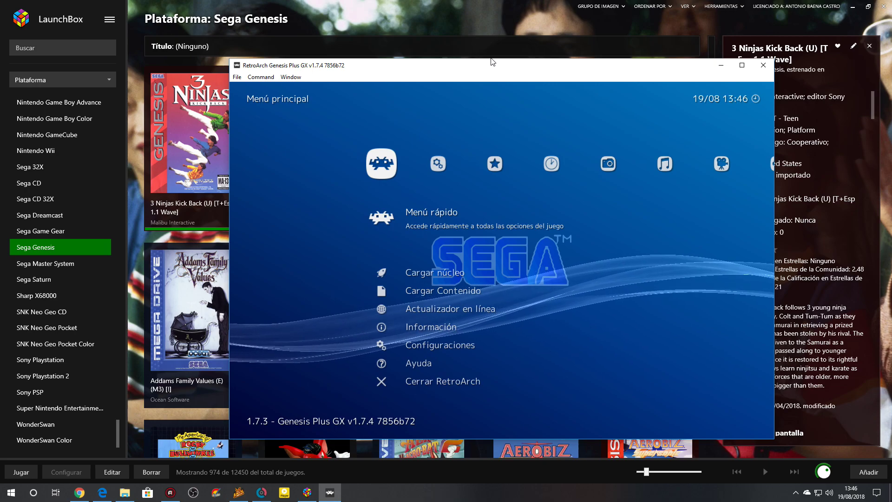
key("Right")
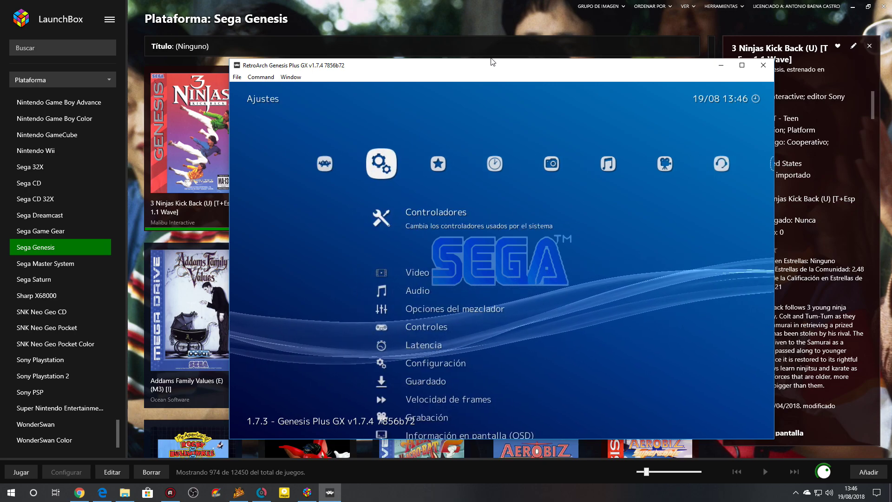
key("Right")
key("Right")
key("Right")
key("Right")
key("Right")
key("Right")
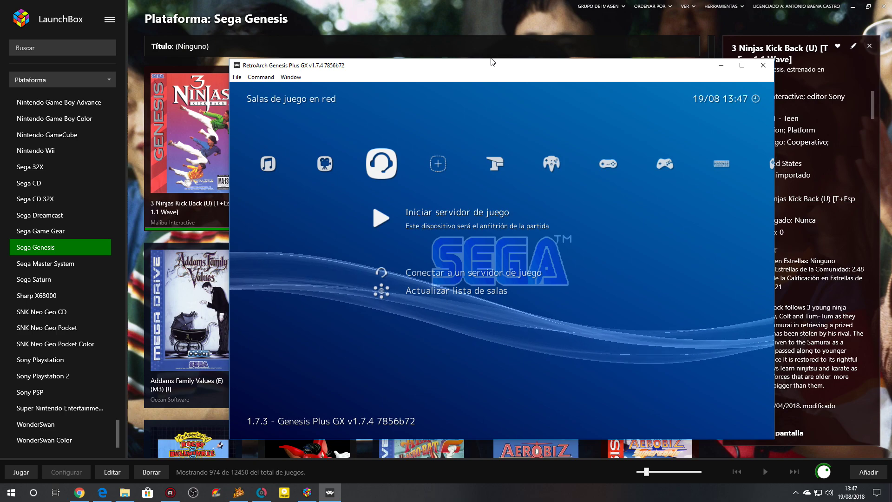
Update the list of netplay rooms with Actualizar lista de salas.
key("Down")
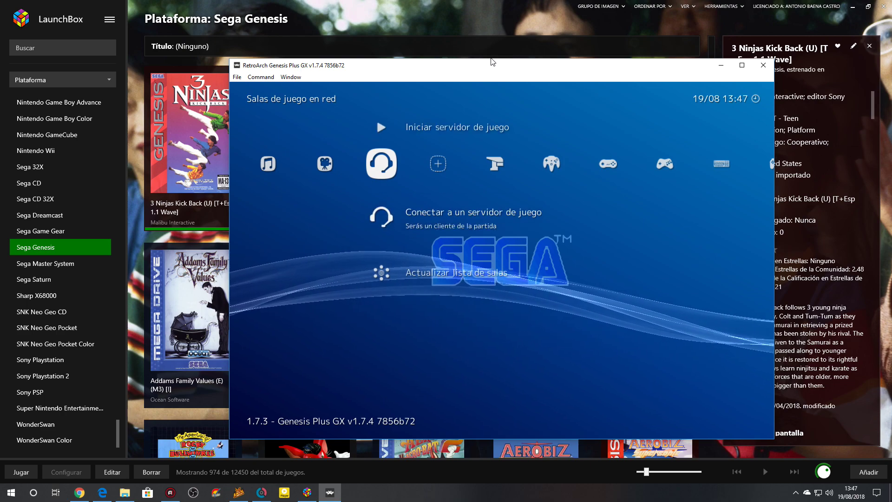
key("Down")
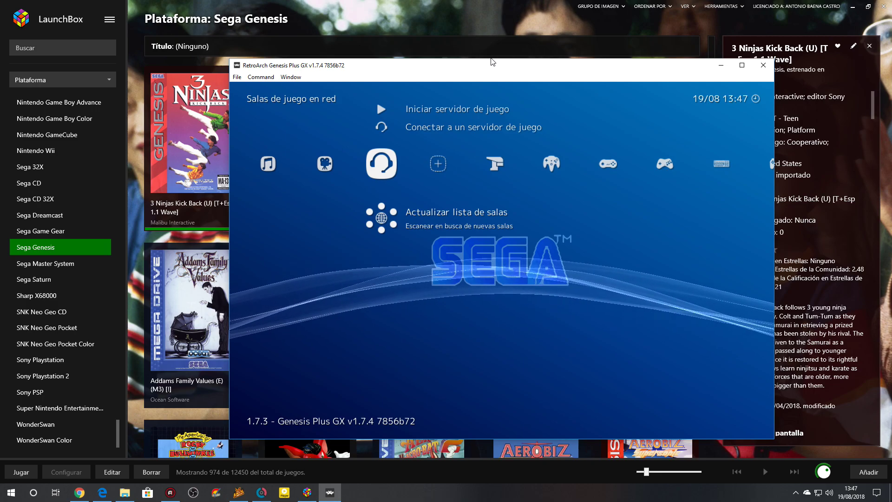
key("Return")
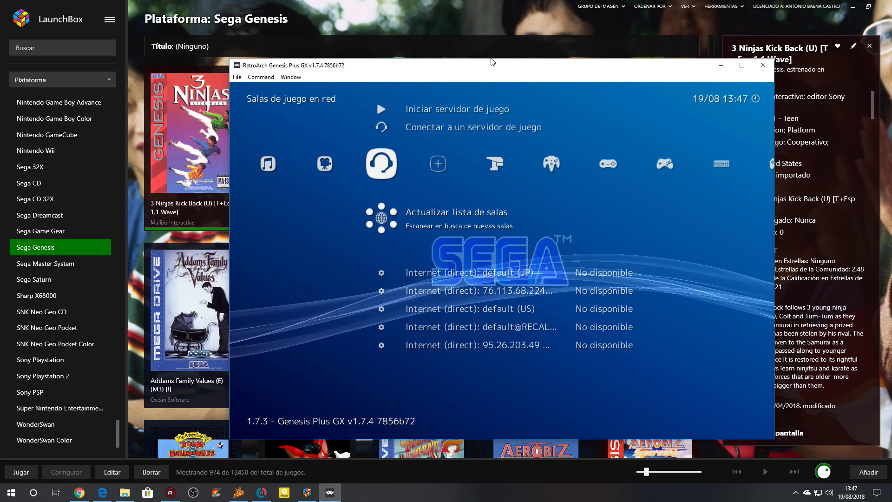
Look through the listed netplay rooms and their core and game details, ending on Iniciar servidor de juego.
key("Down")
key("Down")
key("Down")
key("Down")
key("Down")
key("Down")
key("Down")
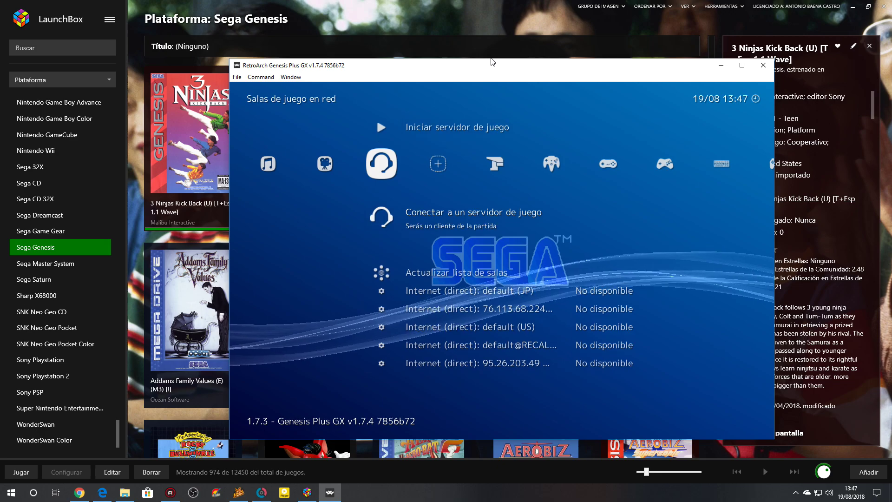
key("Down")
key("Down")
key("Down")
key("Down")
key("Down")
key("Up")
key("Up")
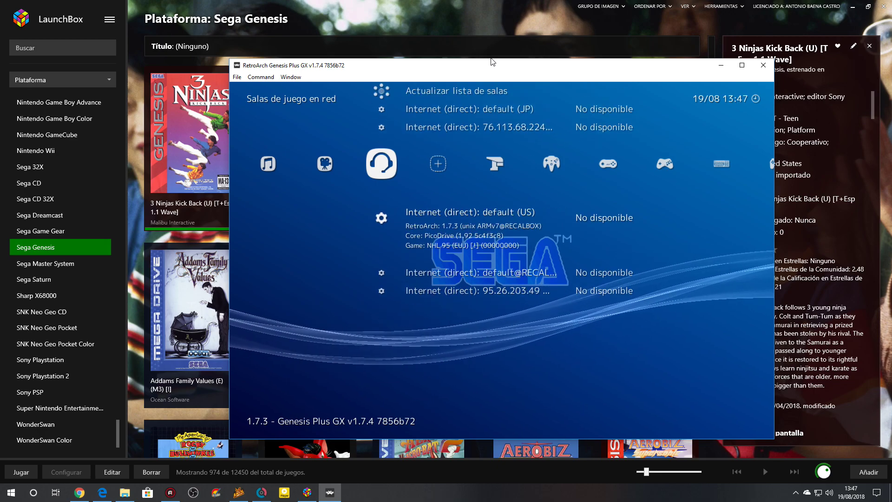
key("Up")
key("Up")
key("Up")
key("Up")
key("Up")
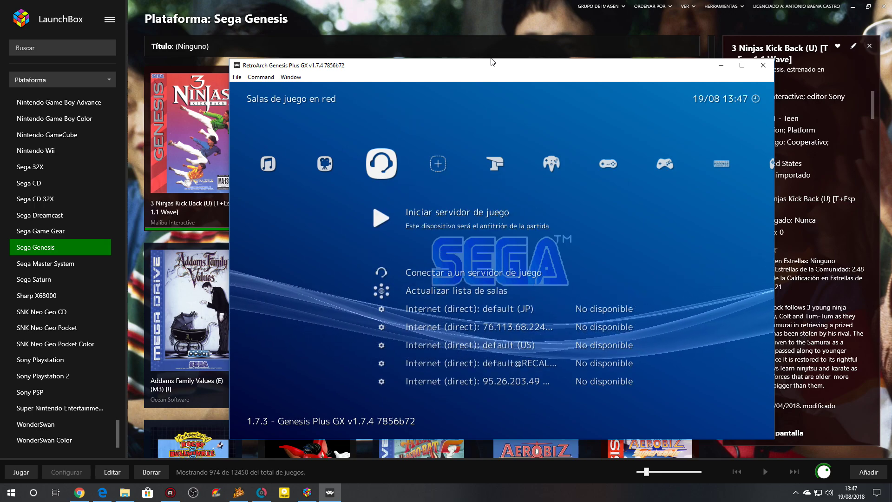
Open the Red options in Ajustes to review them, and return to the settings list.
key("Left")
key("Left")
key("Left")
key("Left")
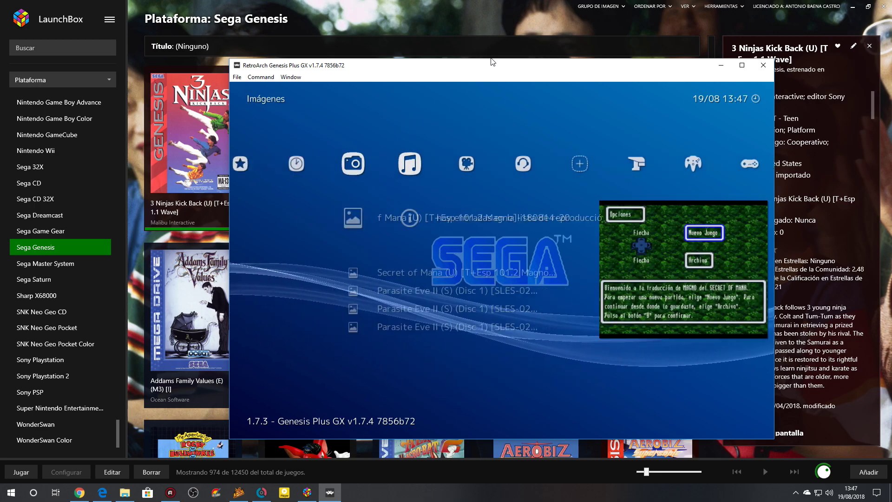
key("Left")
key("Down")
key("Down")
key("Down")
key("Down")
key("Down")
key("Down")
key("Down")
key("Down")
key("Down")
key("Down")
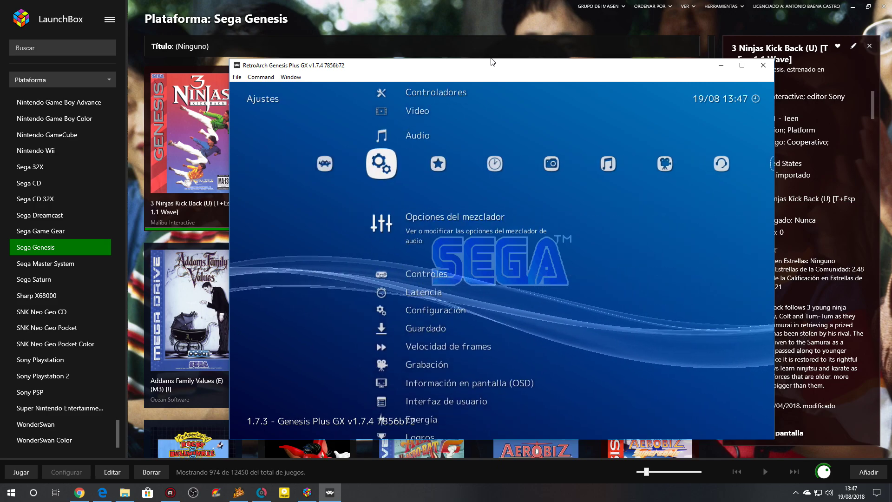
key("Down")
key("Down")
key("Down")
key("Down")
key("Return")
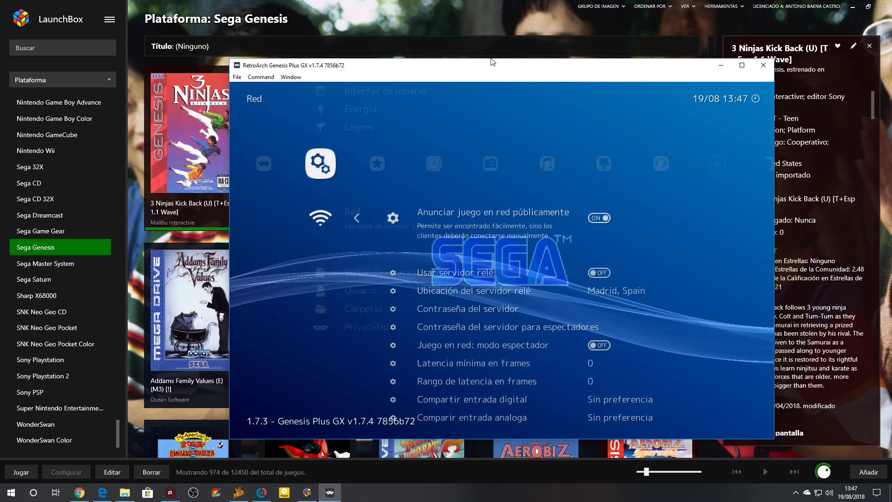
key("BackSpace")
Open the Usuario settings and examine Apodo para juego en red.
key("Down")
key("Down")
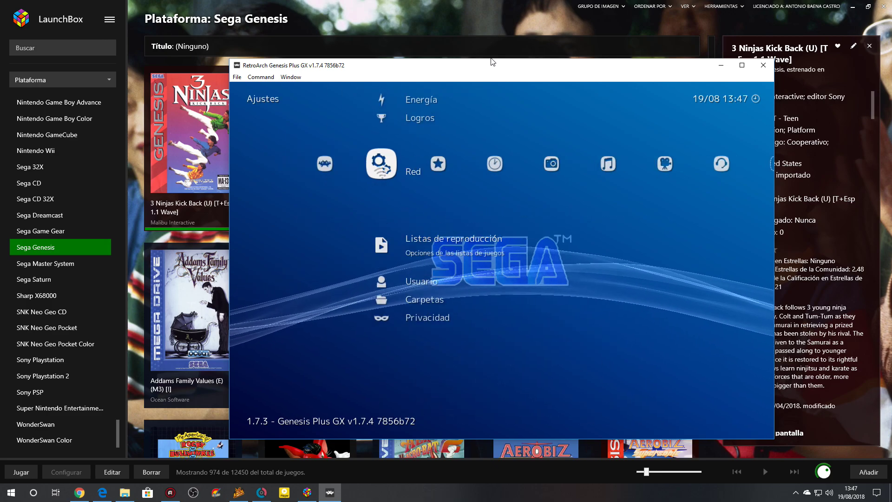
key("Return")
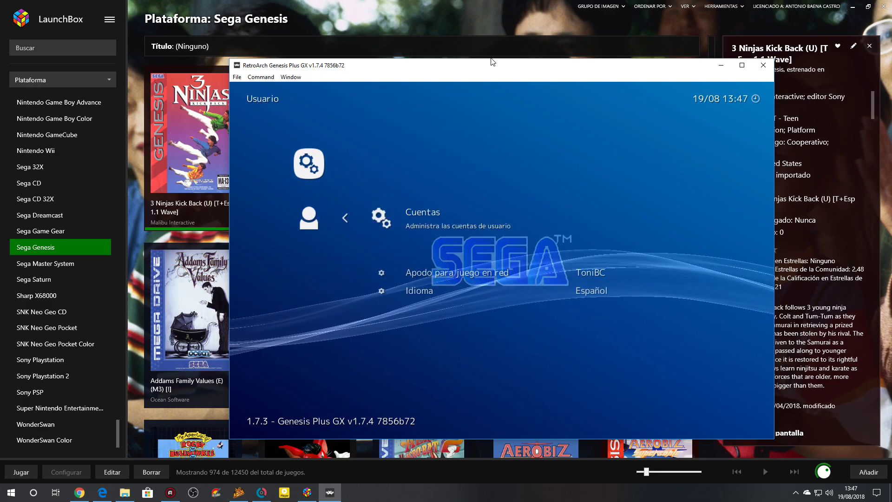
key("Down")
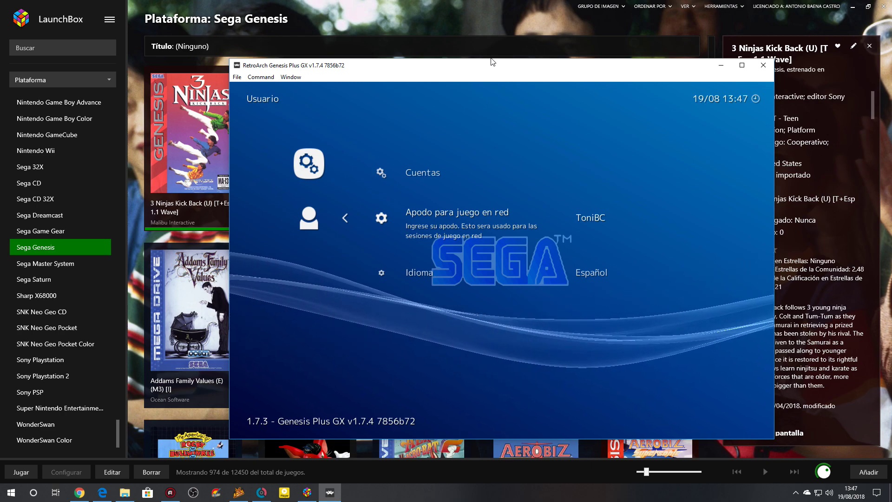
Go back to the Ajustes list to locate Usuario, and reopen it at the netplay nickname.
key("Left")
key("Up")
key("Down")
key("Down")
key("Up")
key("Up")
key("Up")
key("Up")
key("Up")
key("Down")
key("Down")
key("Down")
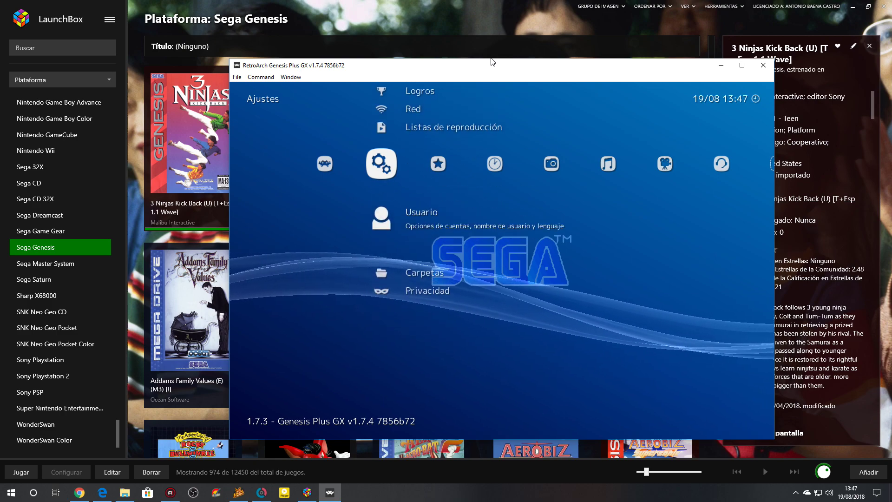
key("Return")
key("Down")
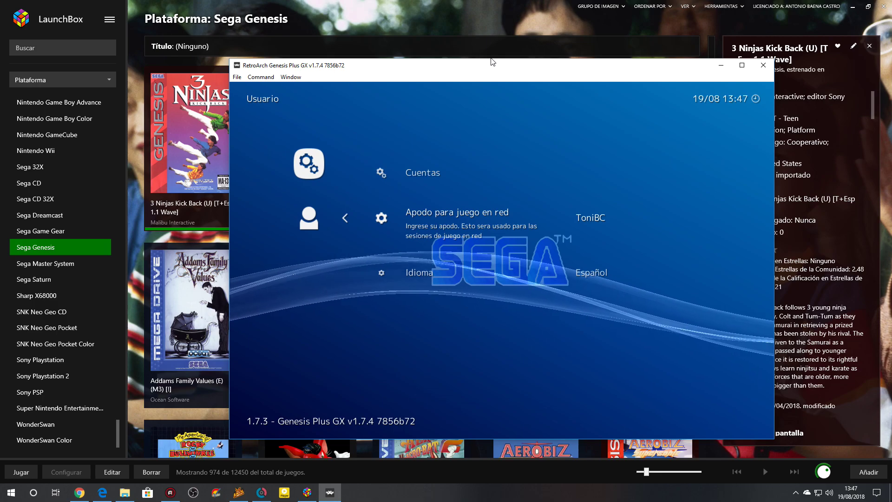
Return to Salas de juego en red and start a game server for the running Genesis game.
key("Left")
key("Right")
key("Right")
key("Right")
key("Right")
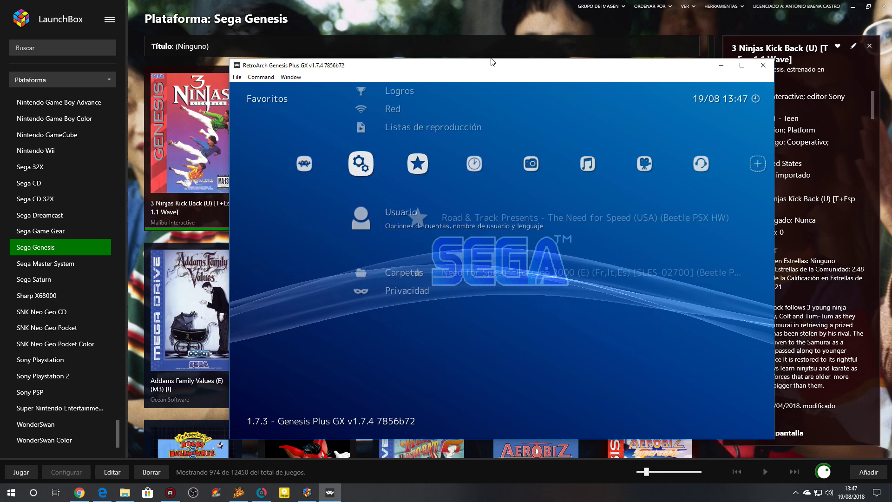
key("Right")
key("Right")
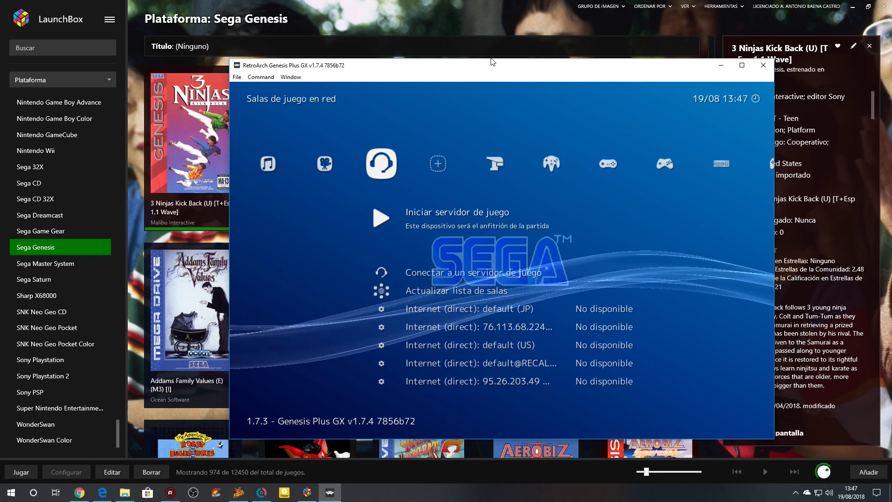
key("F1")
key("F1")
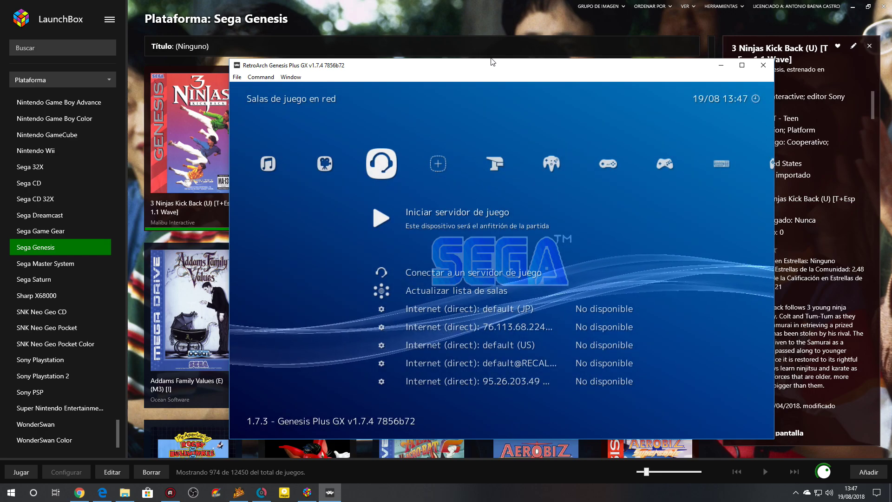
key("Return")
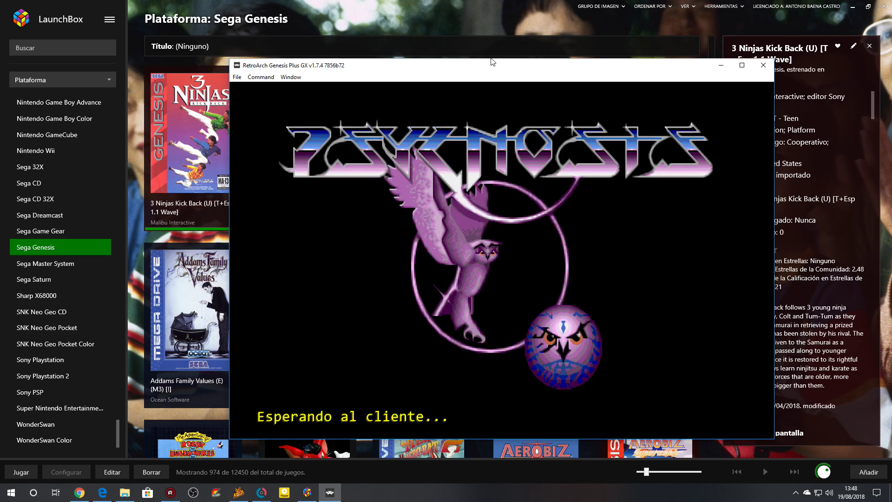
Reopen the menu during the hosted session and rescan for netplay rooms.
key("F1")
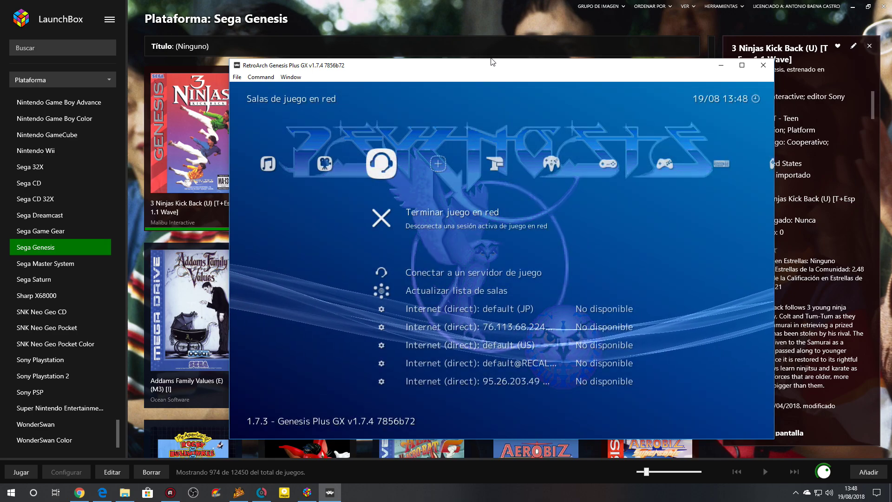
key("Down")
key("Down")
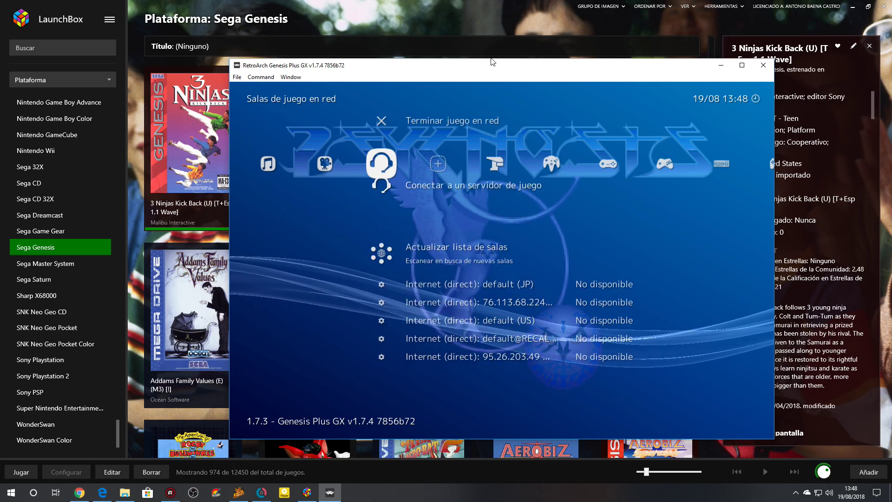
key("Return")
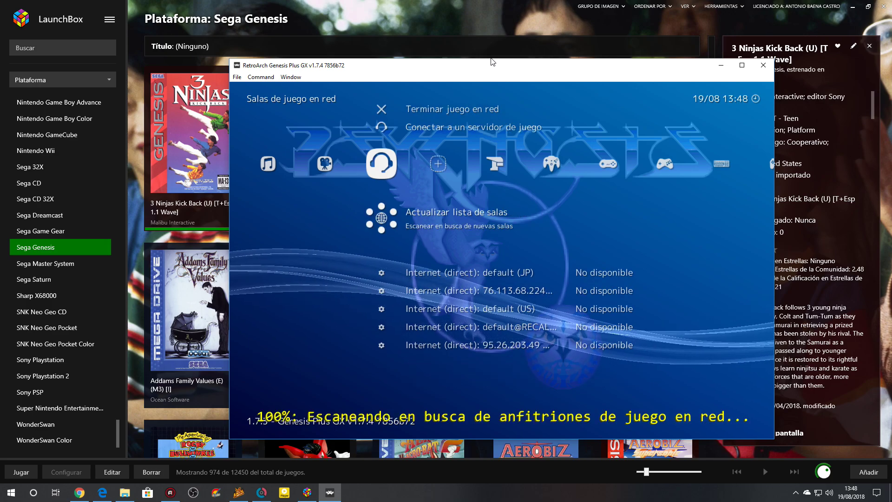
Look through the refreshed room list for the hosted room and examine its core and game details.
key("Down")
key("Down")
key("Down")
key("Down")
key("Down")
key("Down")
key("Down")
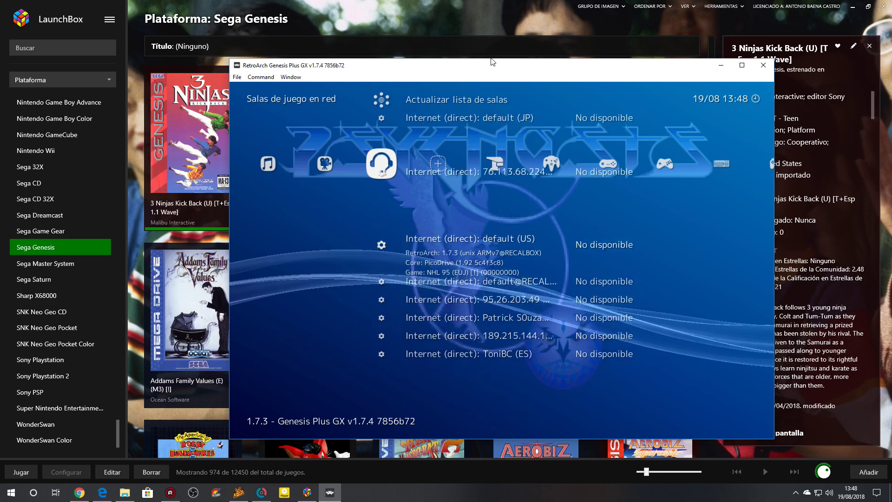
key("Down")
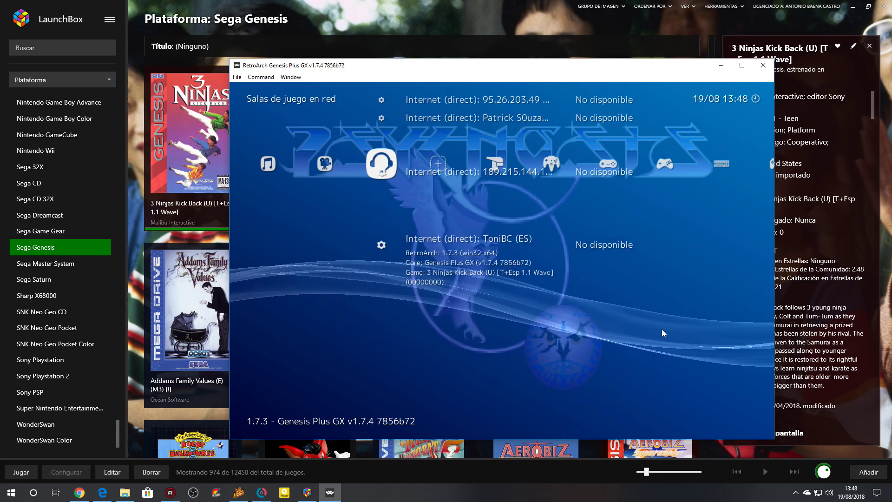
Leave the hosted game and switch to the RetroArch folder in File Explorer.
key("Return")
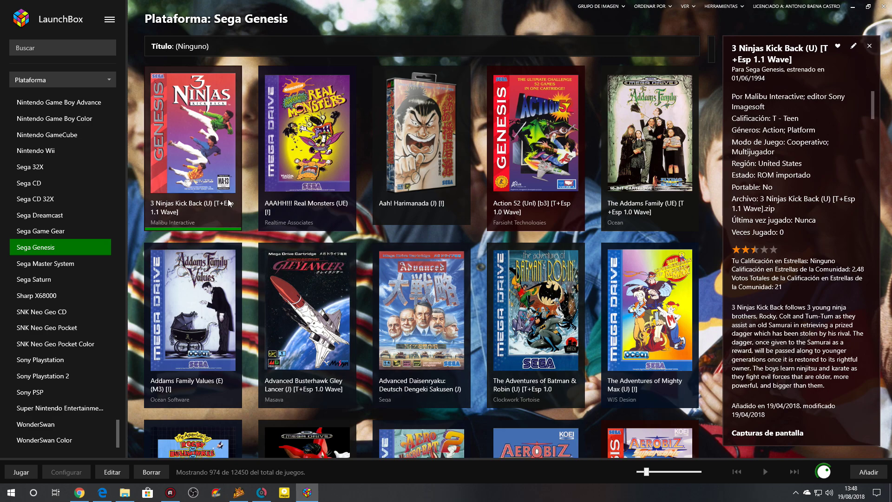
left_click(852, 4)
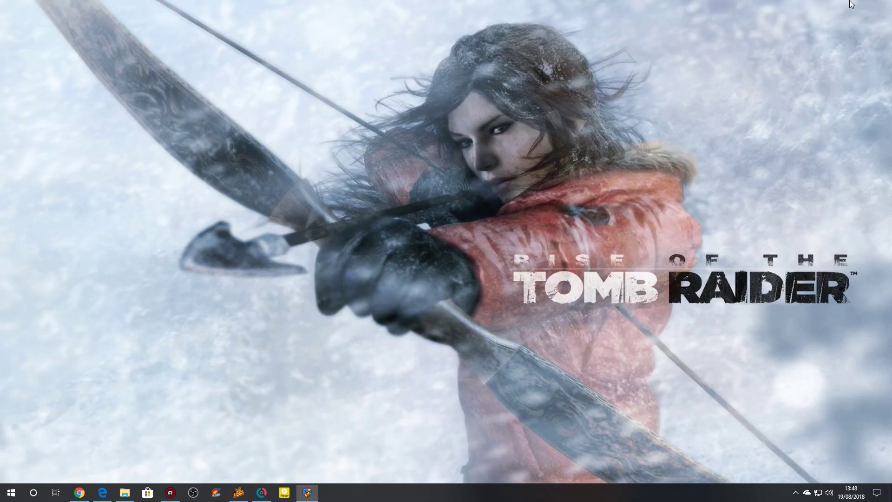
left_click(125, 493)
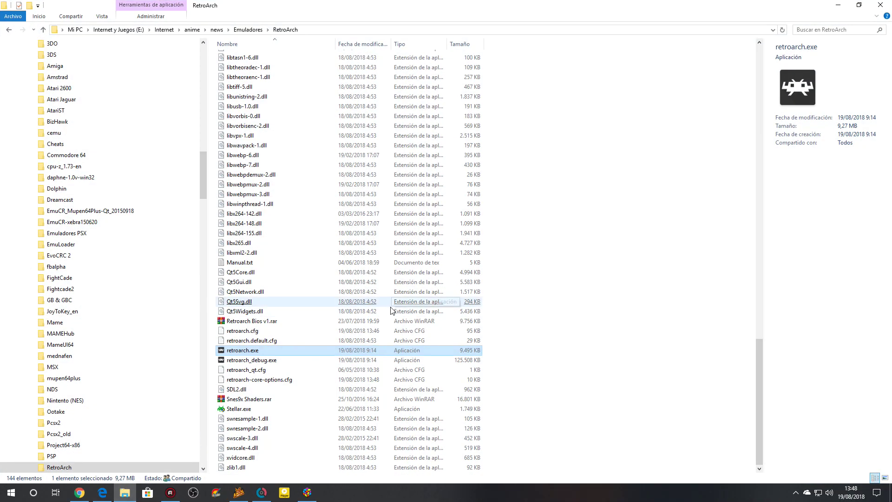
Launch retroarch.exe, move its window up, and close the Genesis Plus GX game window.
double_click(259, 351)
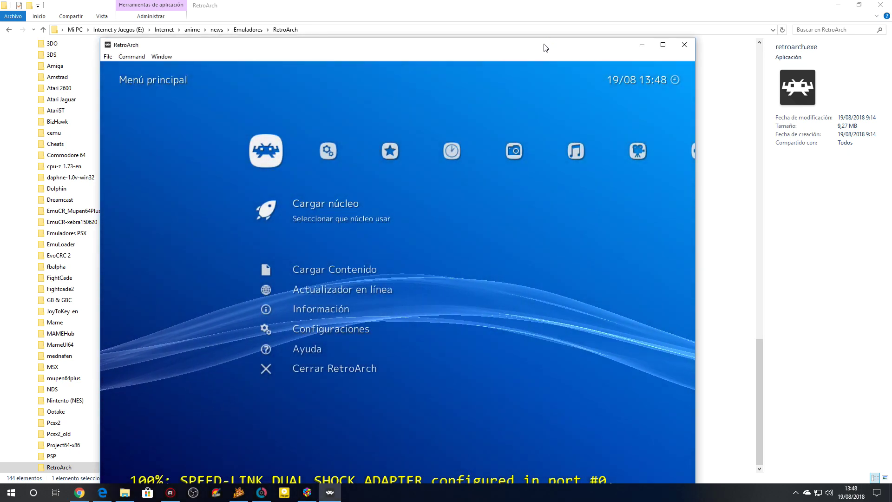
left_click_drag(547, 46, 589, 13)
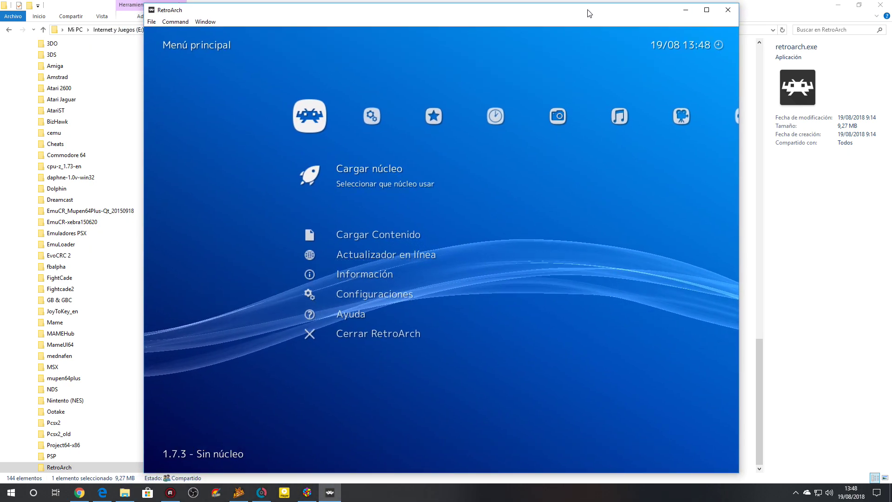
key("Right")
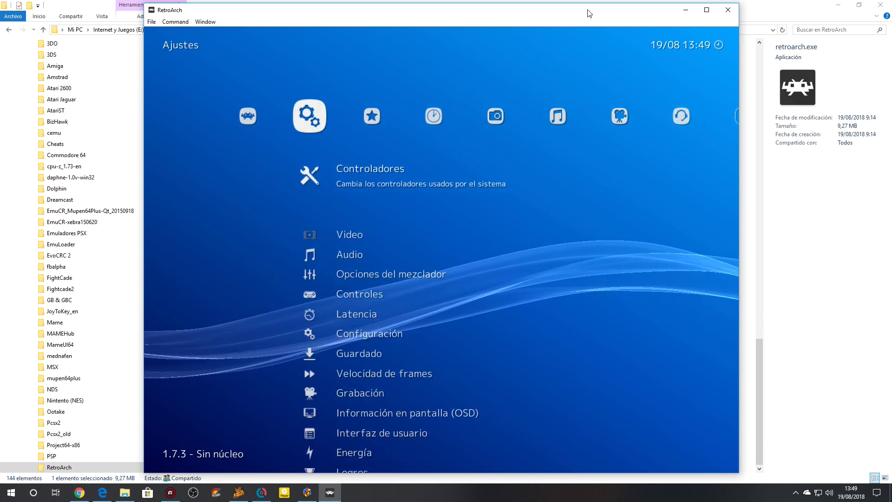
key("Left")
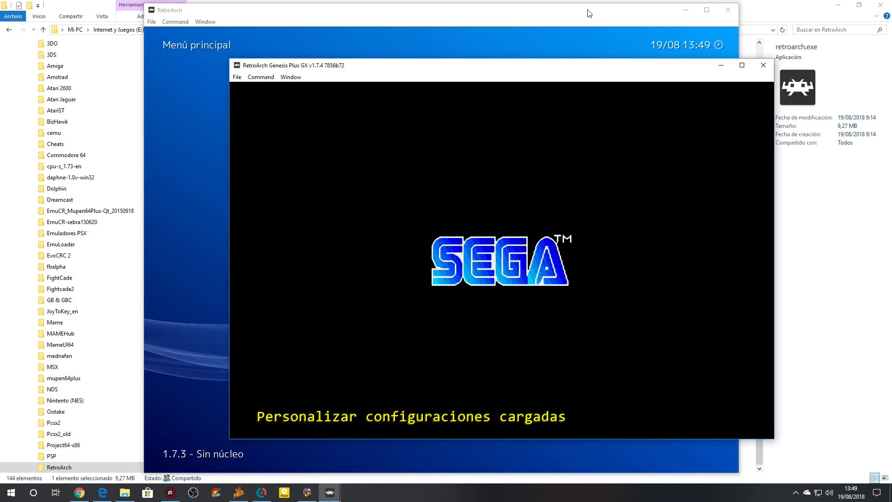
left_click(764, 66)
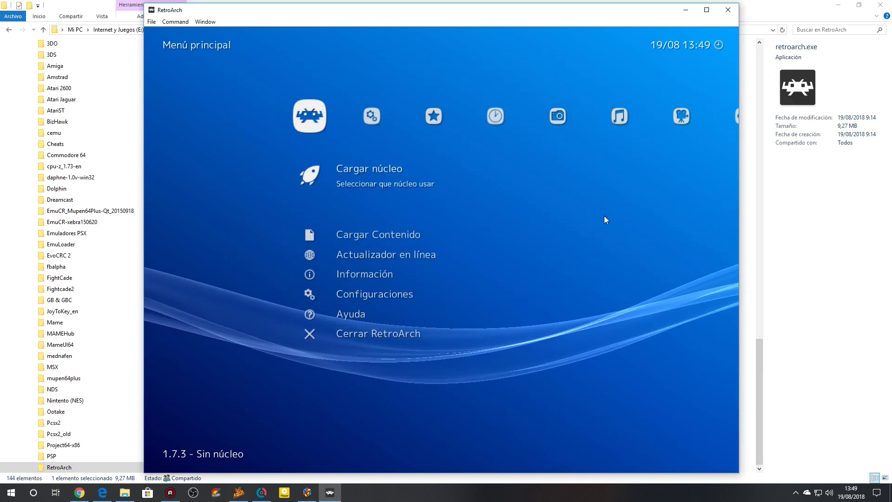
Leave the core list and open the Controles settings under Ajustes.
key("Return")
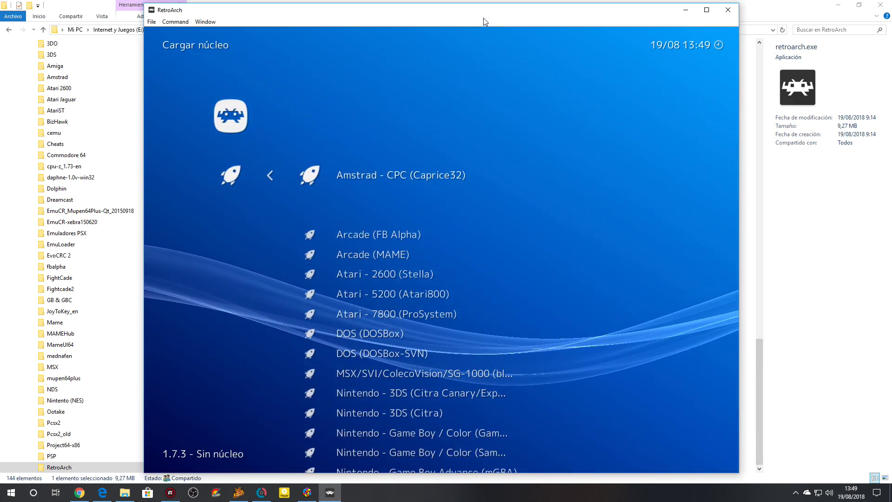
key("BackSpace")
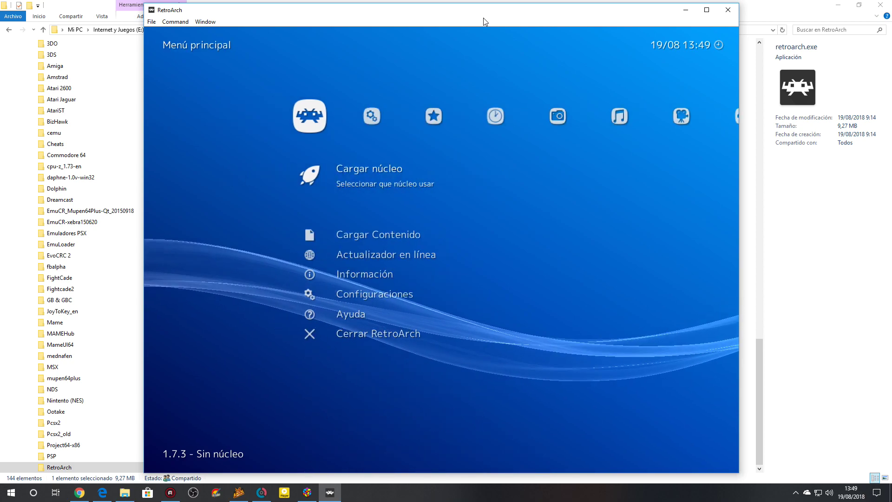
key("Right")
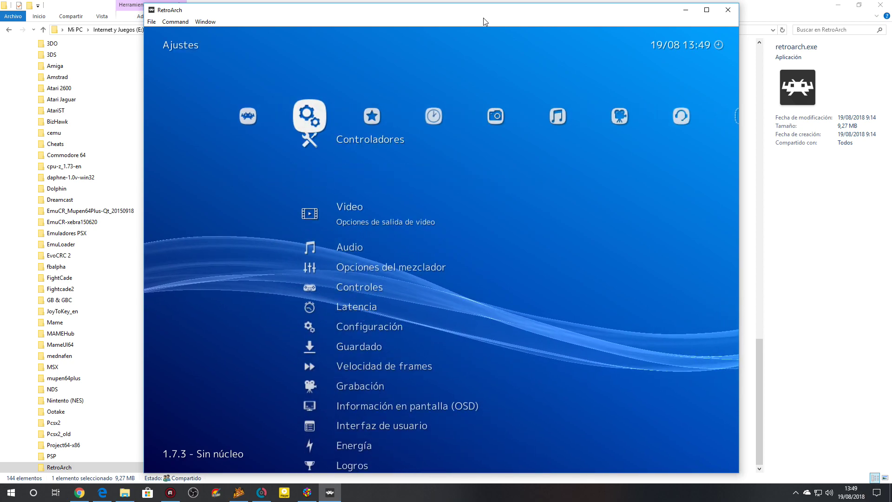
key("Down")
key("Down")
key("Down")
key("Down")
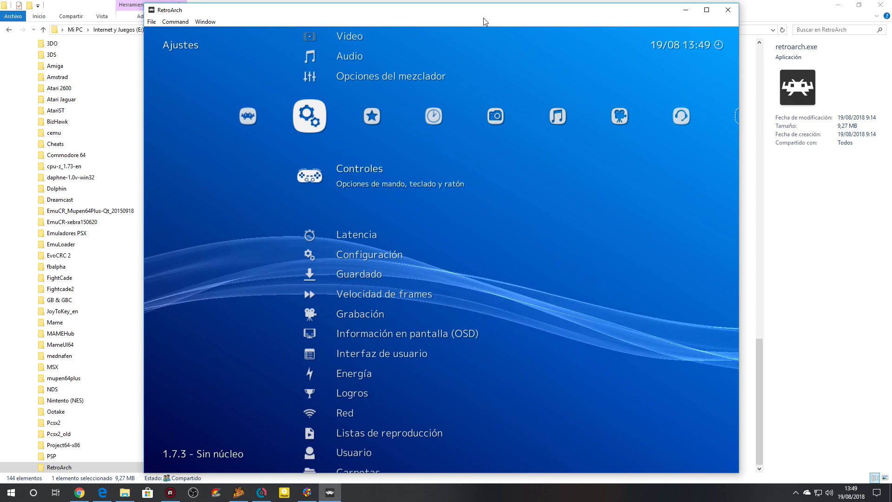
key("Return")
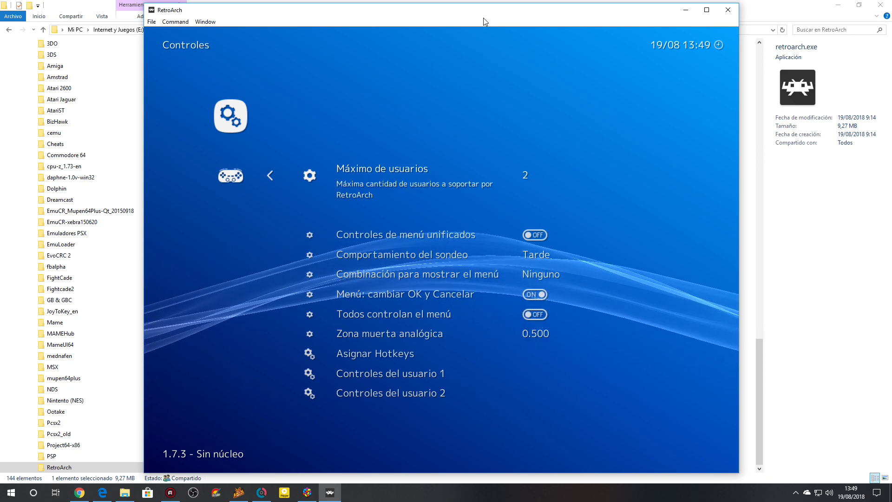
Open Controles del usuario 1 and examine its device type, device index and button assignments.
key("Down")
key("Down")
key("Down")
key("Down")
key("Down")
key("Down")
key("Down")
key("Down")
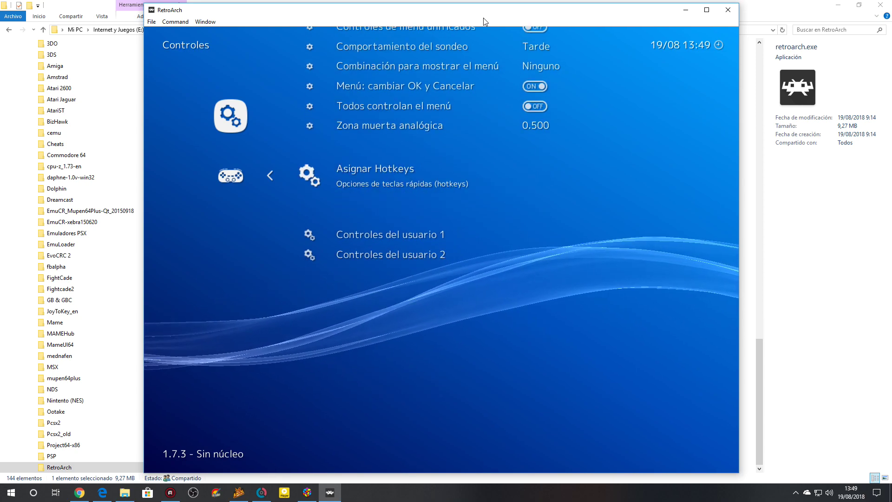
key("Return")
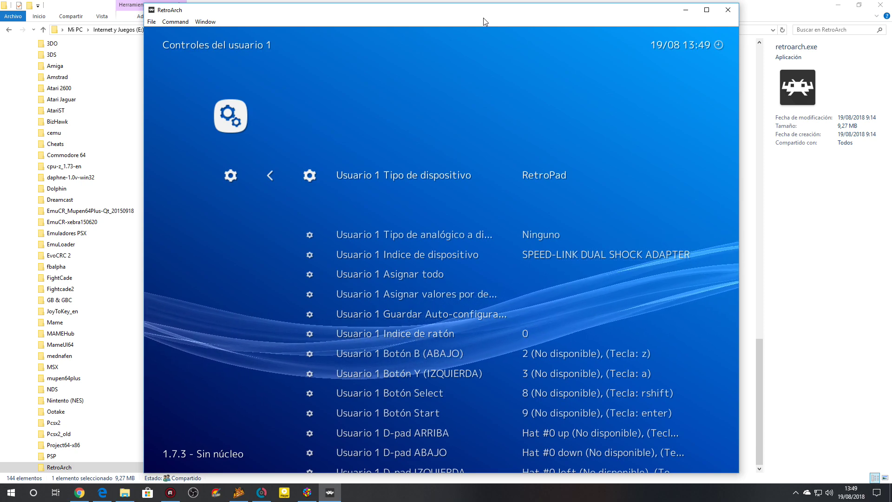
key("Down")
key("Down")
key("Up")
key("Up")
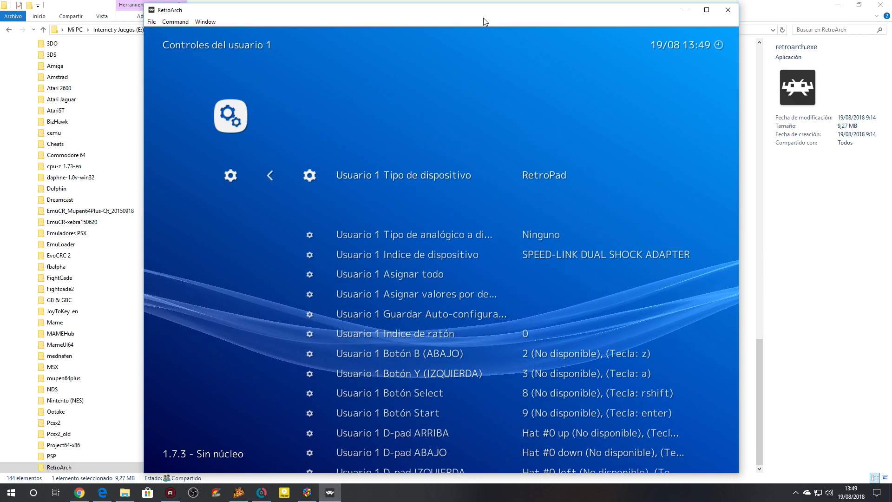
key("Right")
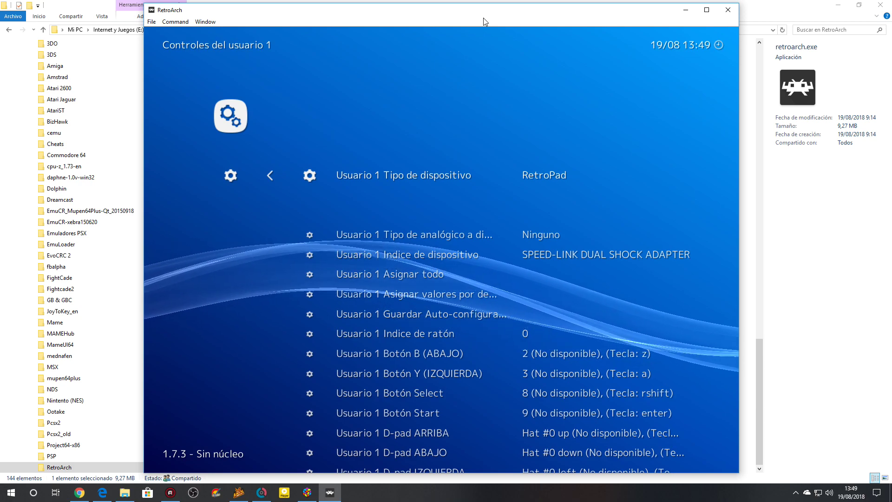
In Controles del usuario 2, try SPEED-LINK DUAL SHOCK ADAPTER as the device index and return it to Desactivado.
key("BackSpace")
key("Down")
key("Return")
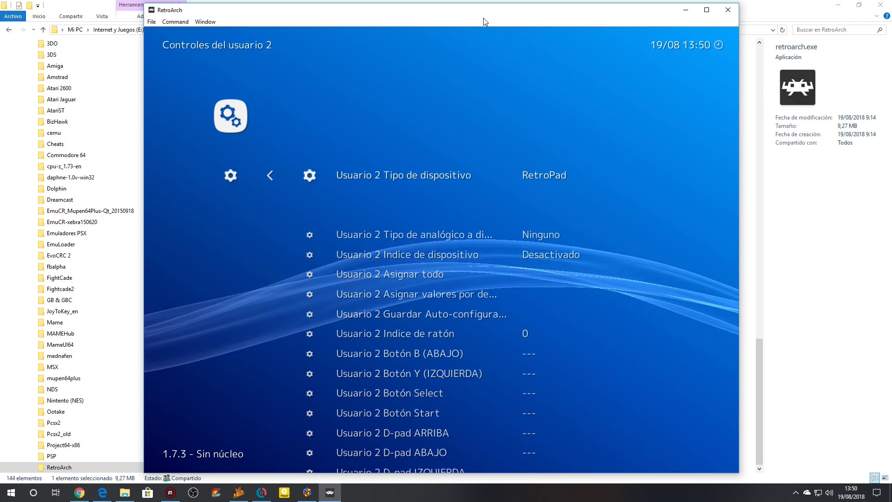
key("Left")
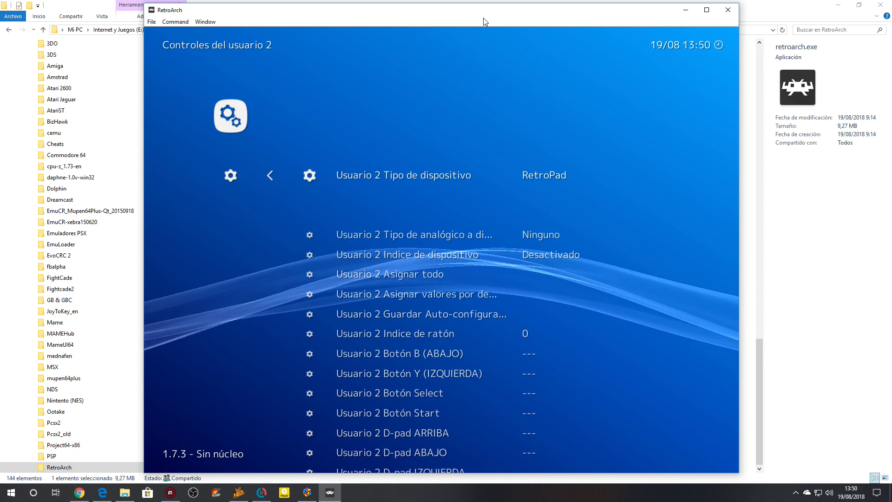
key("Down")
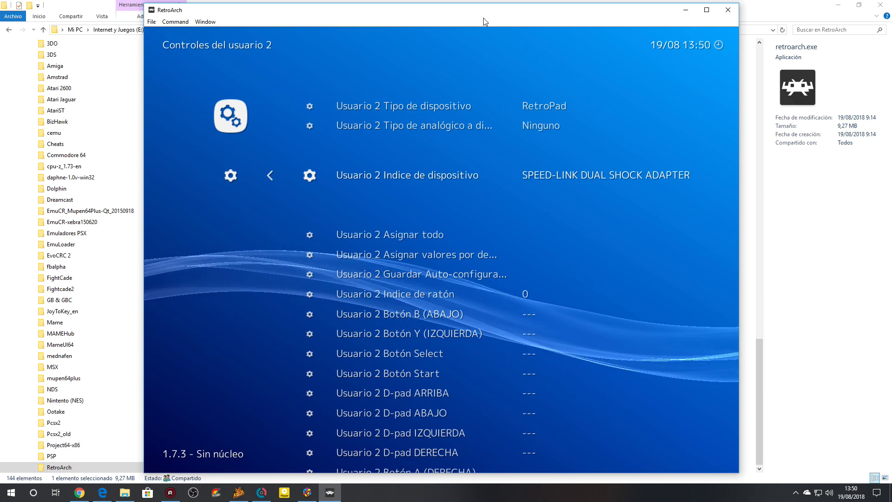
key("Left")
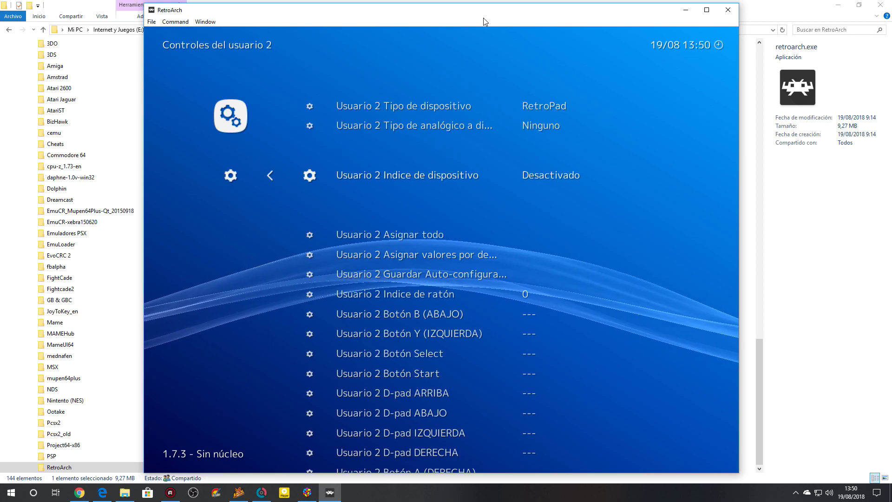
key("BackSpace")
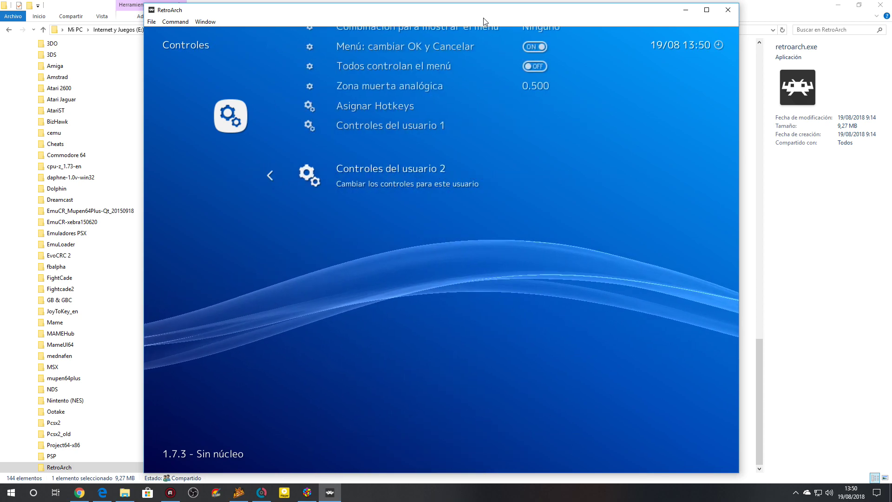
Try another value for Máximo de usuarios in Controles and set it back to 2.
key("Up")
key("Up")
key("Up")
key("Up")
key("Up")
key("Up")
key("Up")
key("Up")
key("Up")
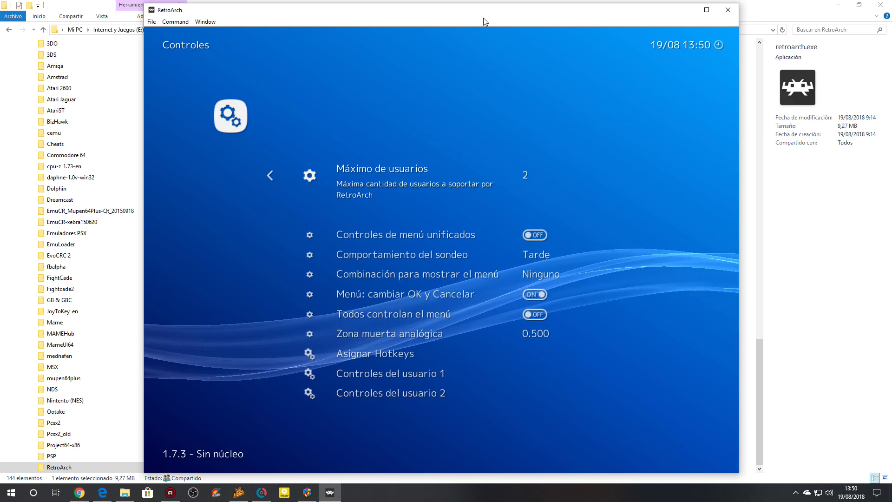
key("Right")
key("Left")
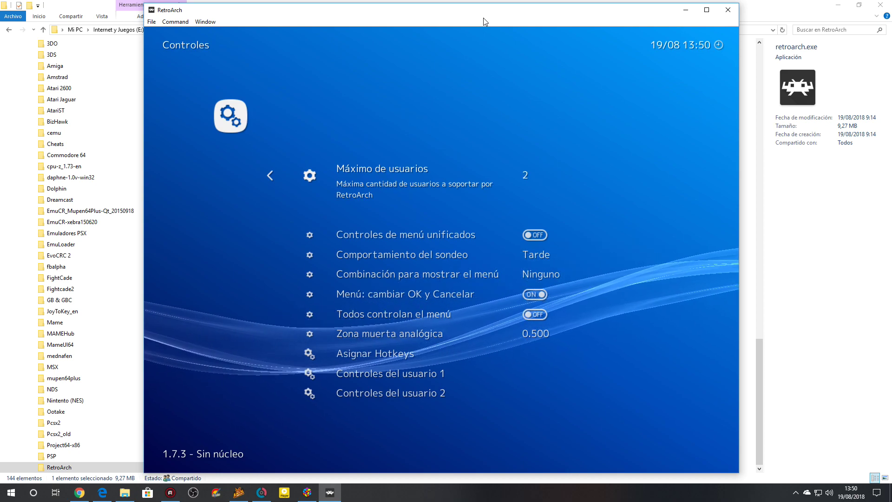
Review the control settings of usuario 1 and usuario 2 one after the other.
key("Down")
key("Down")
key("Down")
key("Down")
key("Down")
key("Down")
key("Down")
key("Down")
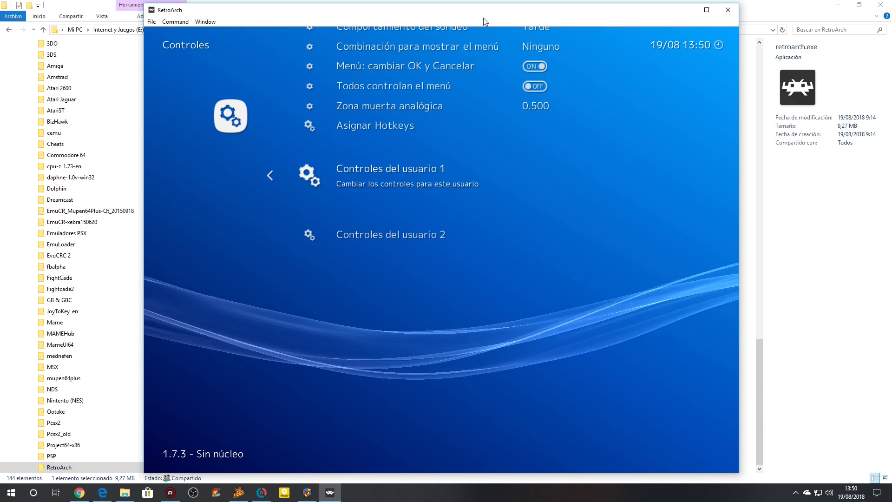
key("Return")
key("Down")
key("Up")
key("BackSpace")
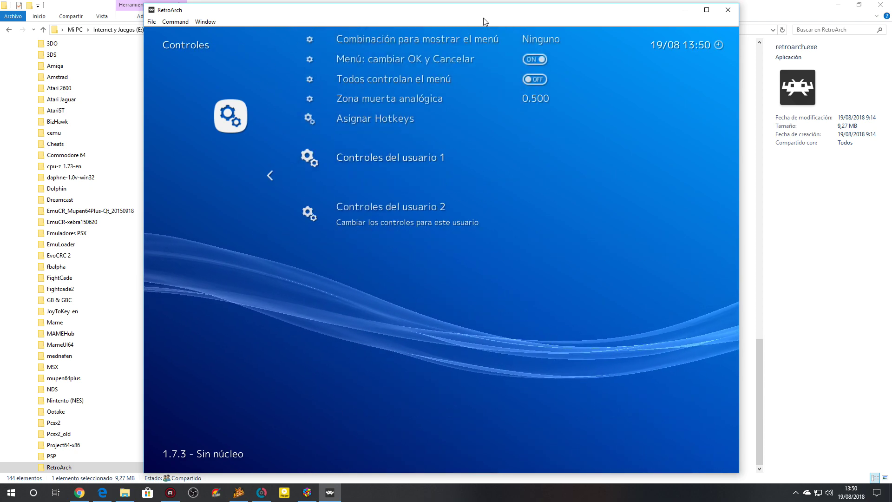
key("Down")
key("Return")
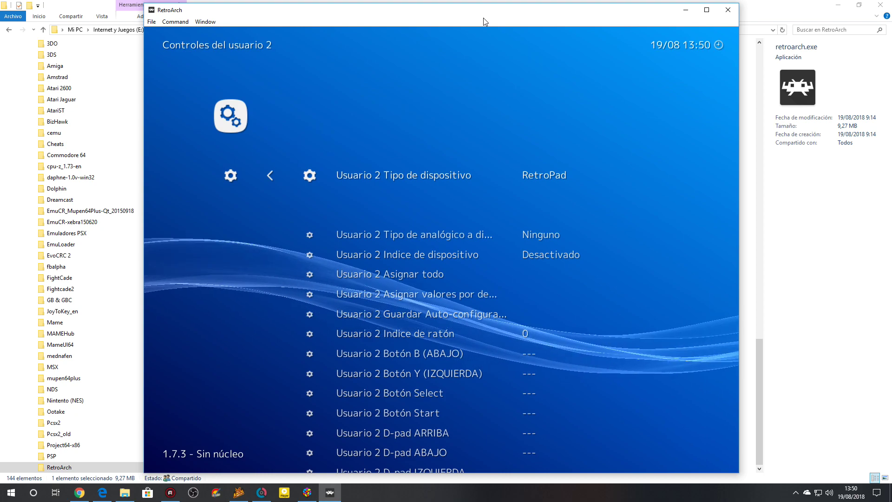
key("BackSpace")
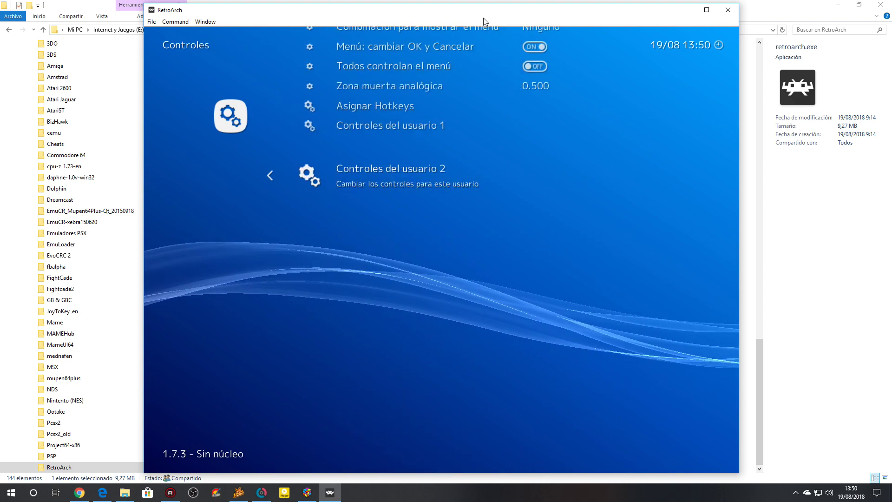
Reopen Controles del usuario 2 and switch Indice de dispositivo from SPEED-LINK DUAL SHOCK ADAPTER back to Desactivado.
key("Return")
key("Down")
key("Down")
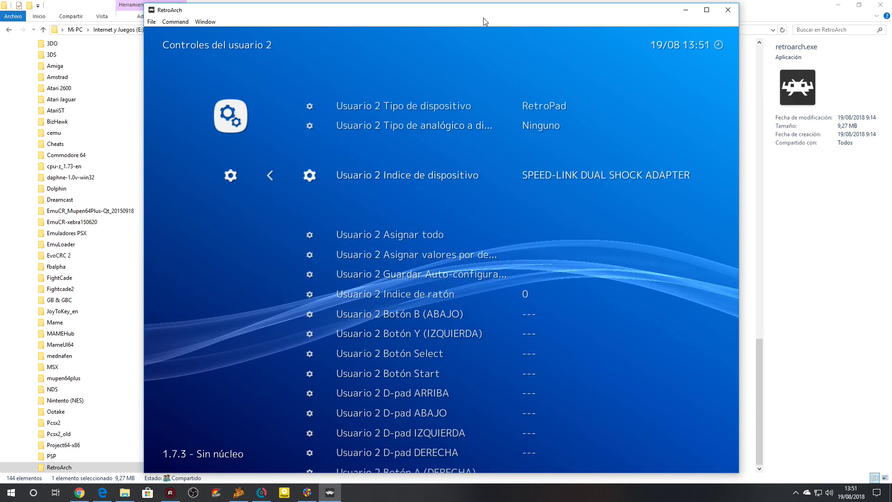
key("Left")
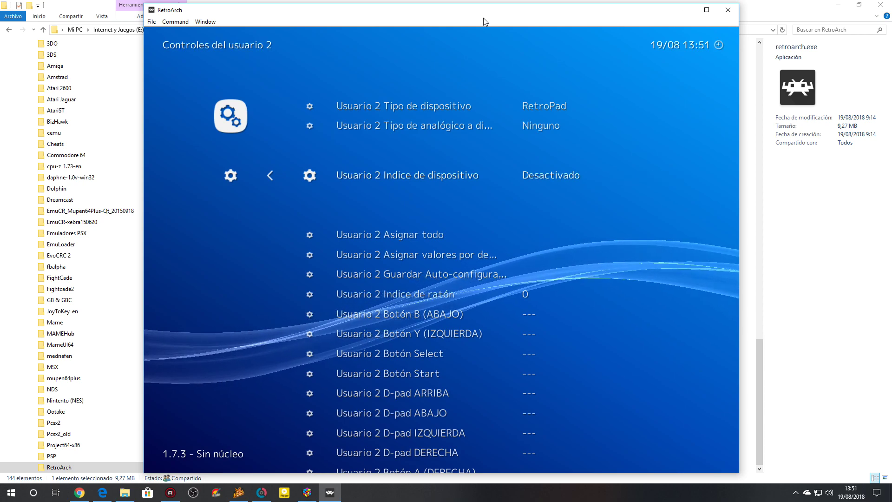
Look through user 2's button, D-pad and analog assignments to check whether anything is mapped.
key("Down")
key("Down")
key("Down")
key("Down")
key("Down")
key("Down")
key("Down")
key("Down")
key("Down")
key("Down")
key("Down")
key("Down")
key("Down")
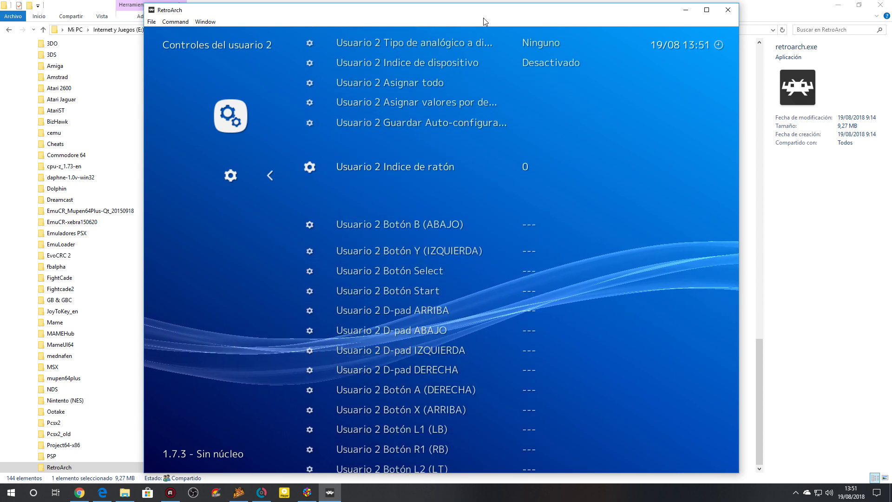
key("Up")
key("Up")
key("Up")
key("Up")
key("Up")
key("Up")
key("Up")
key("Up")
key("Up")
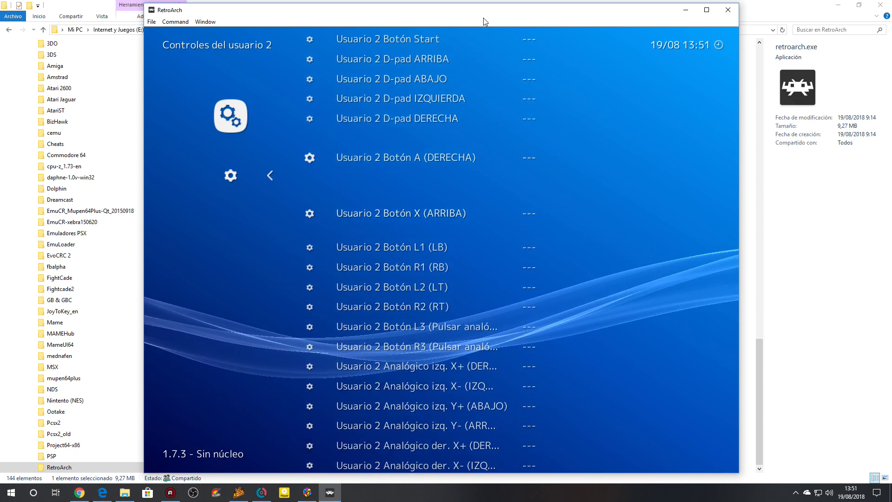
key("Up")
key("Up")
key("Up")
key("Up")
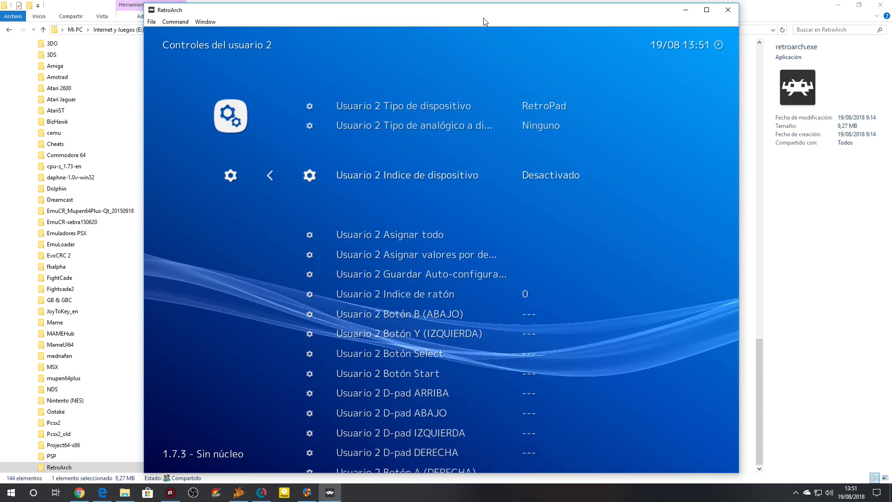
key("Down")
key("Down")
key("Down")
key("Down")
key("Down")
key("Down")
key("Down")
key("Down")
key("Down")
key("Down")
key("Down")
key("Down")
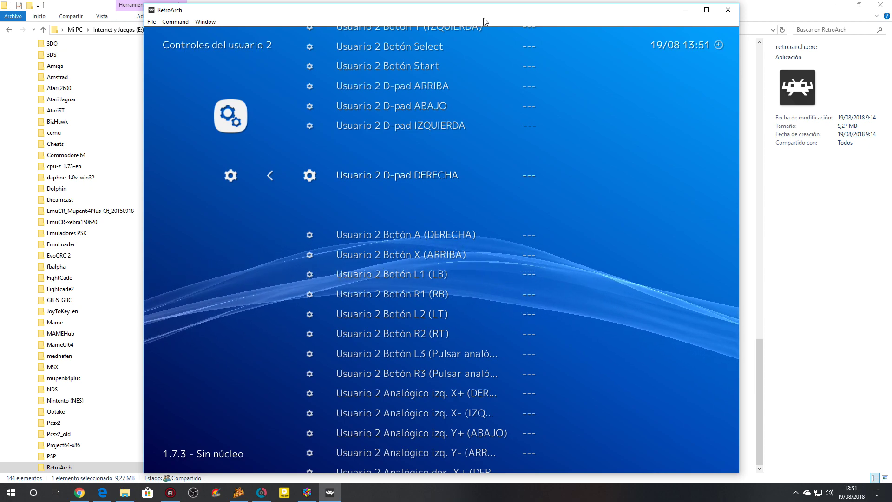
Compare the device index and button mappings in Controles del usuario 1 with those in Controles del usuario 2.
key("BackSpace")
key("Up")
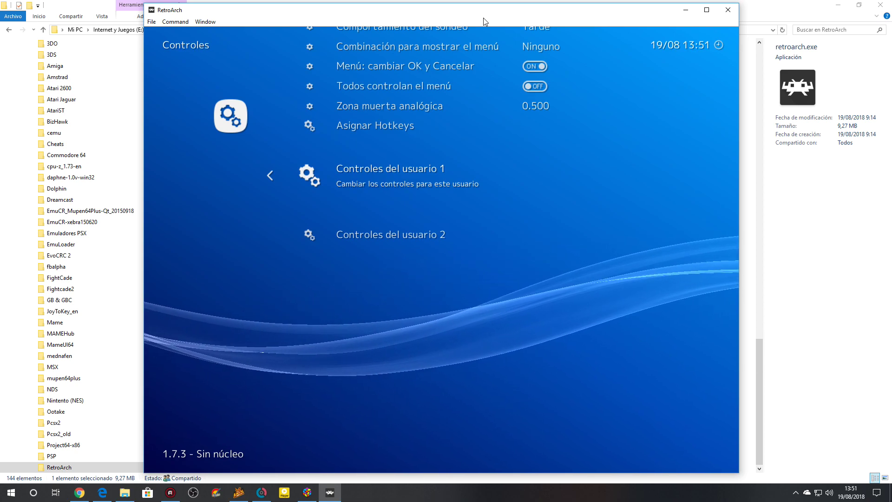
key("Return")
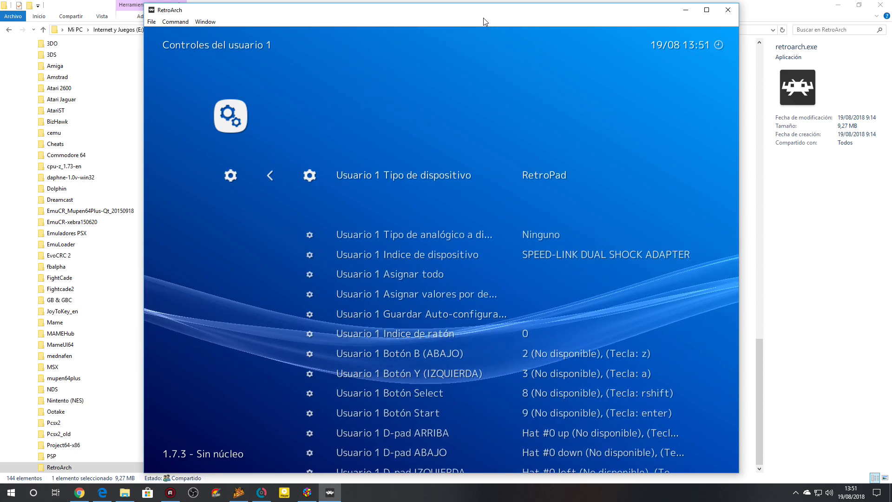
key("BackSpace")
key("Down")
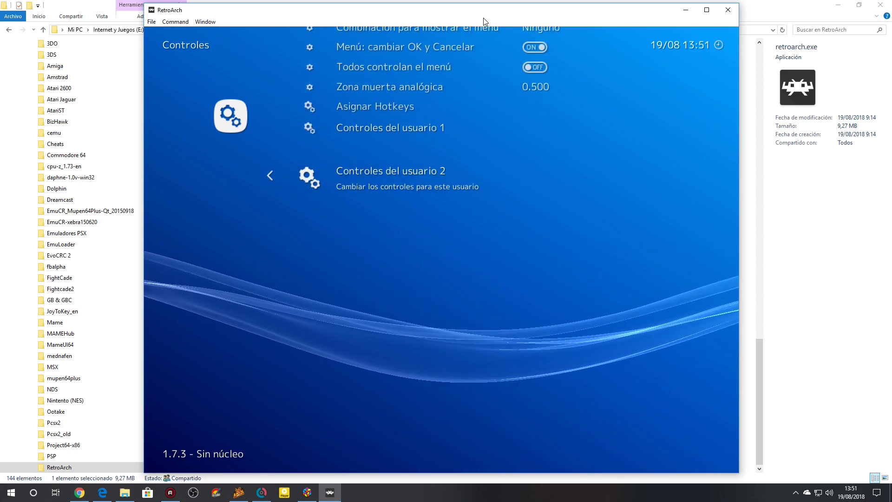
key("Return")
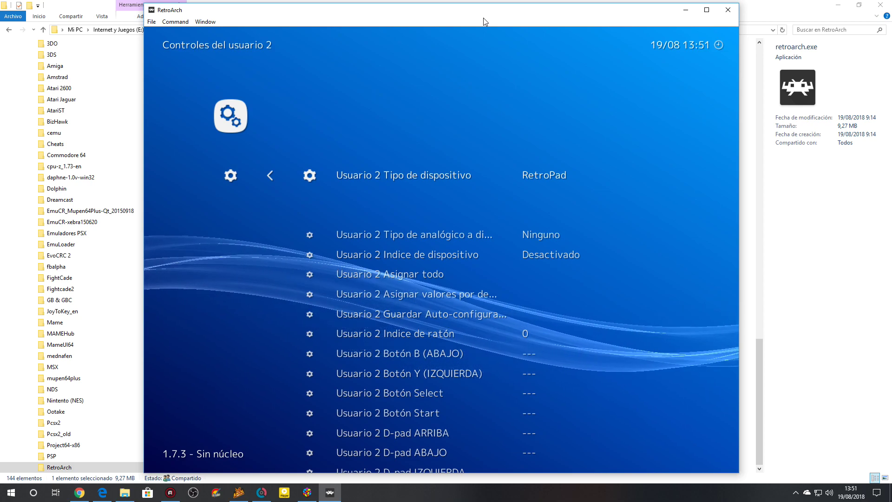
Reopen Controles del usuario 2 and Controles del usuario 1 in turn to review their device and button settings.
key("BackSpace")
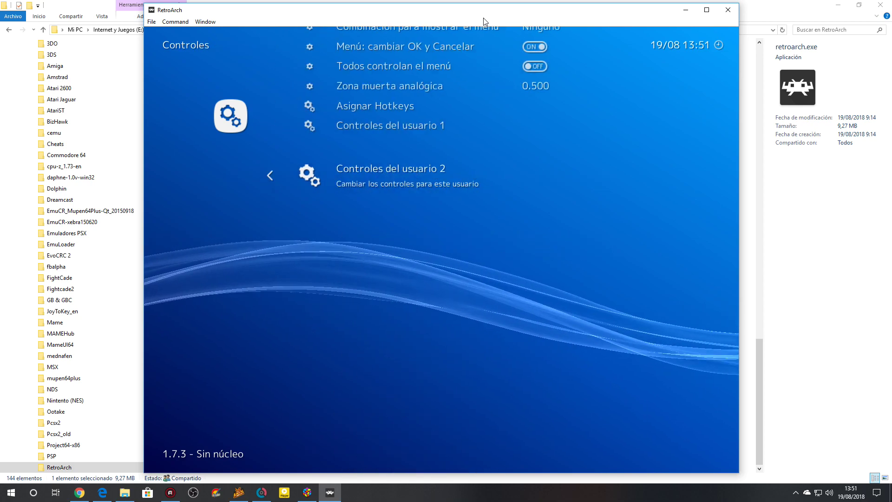
key("Up")
key("Down")
key("Return")
key("Up")
key("BackSpace")
key("Up")
key("Return")
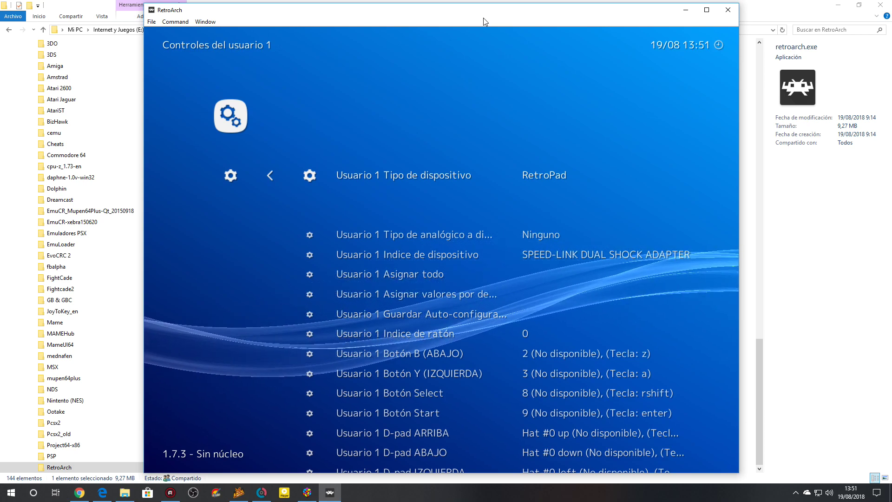
Check the Indice de dispositivo entry for usuario 2, followed by the same entry for usuario 1.
key("BackSpace")
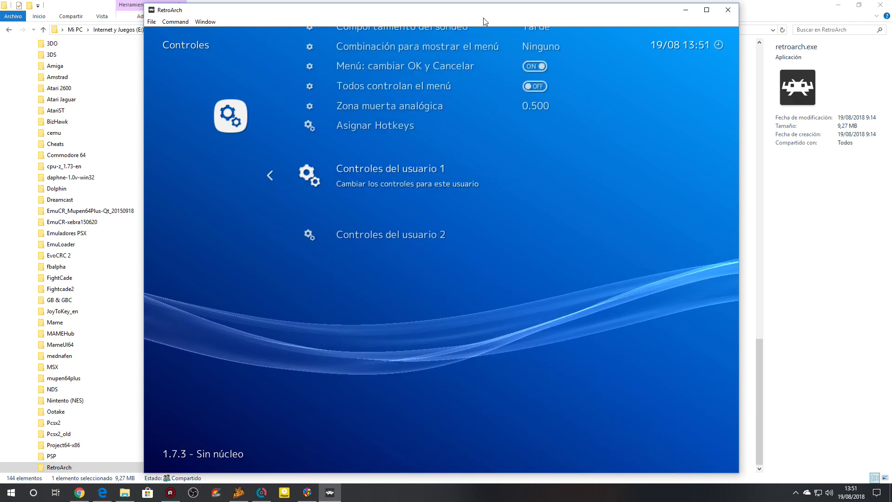
key("Down")
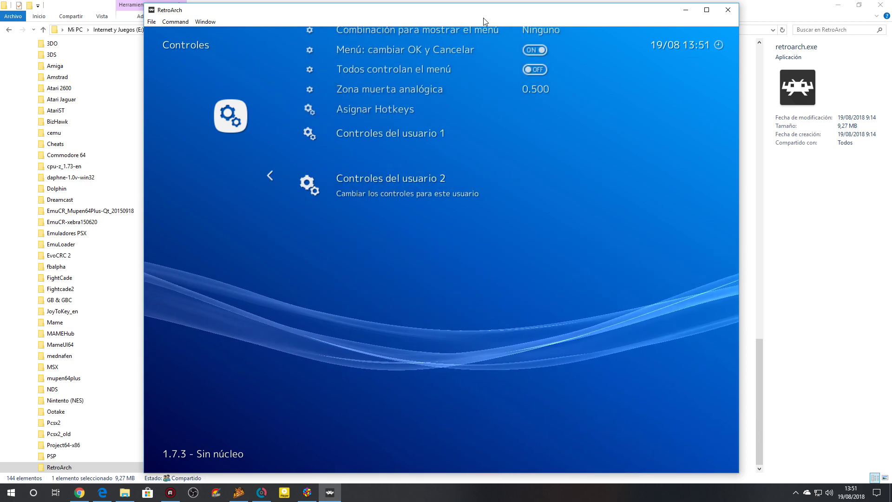
key("Return")
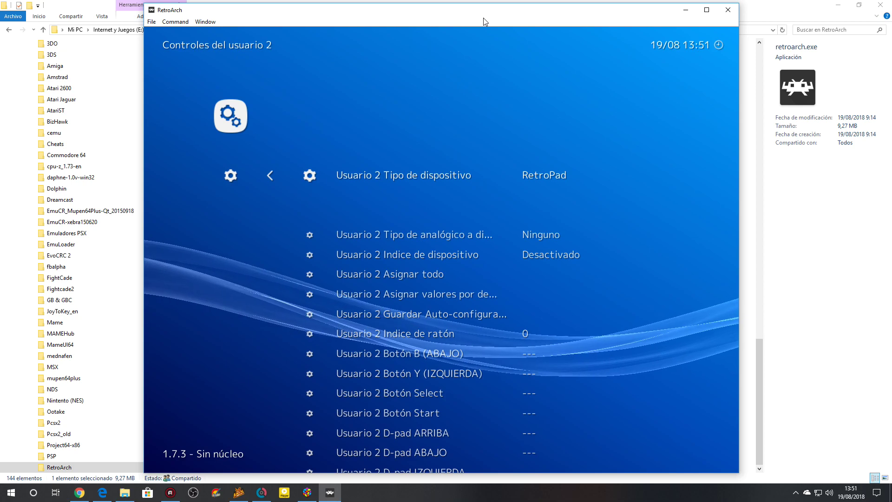
key("Down")
key("Down")
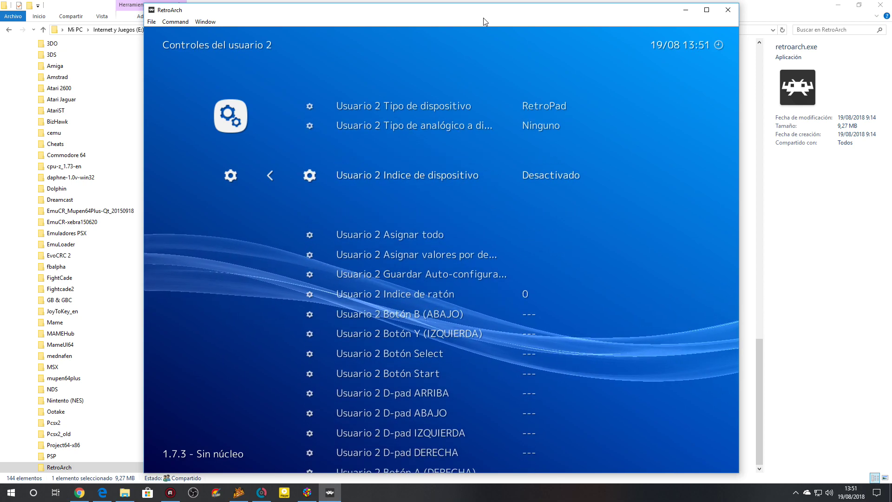
key("BackSpace")
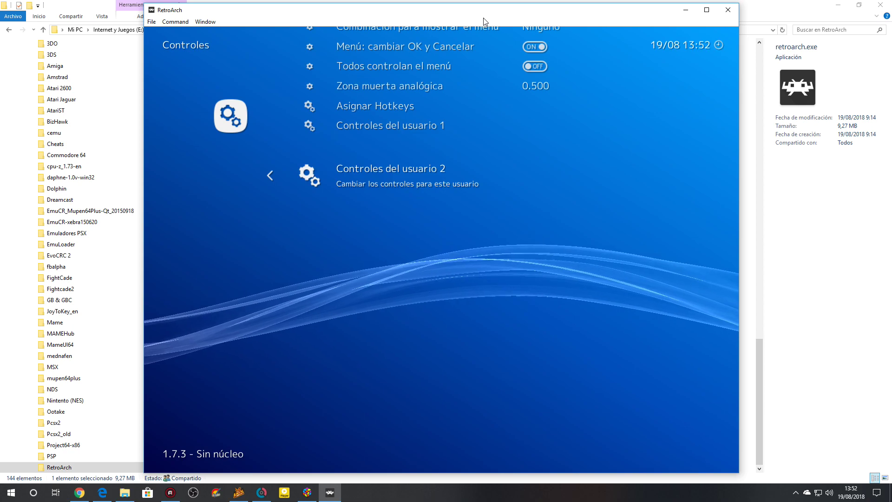
key("Up")
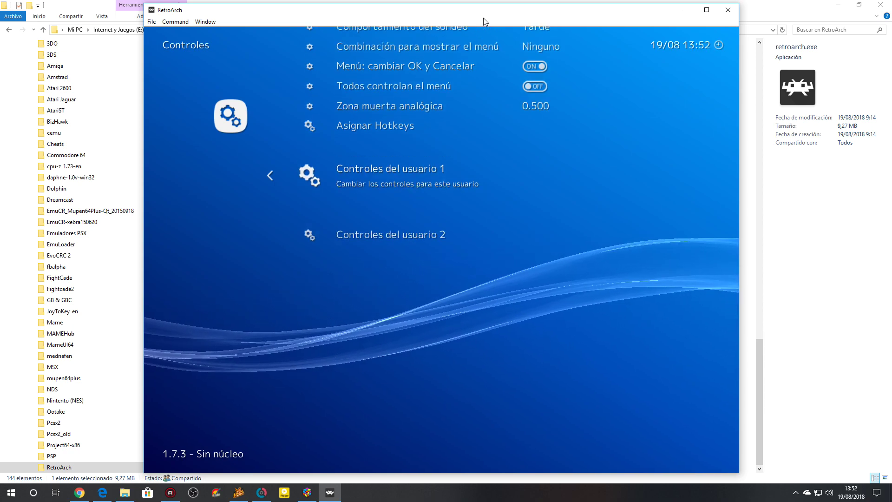
key("Return")
key("Down")
key("Down")
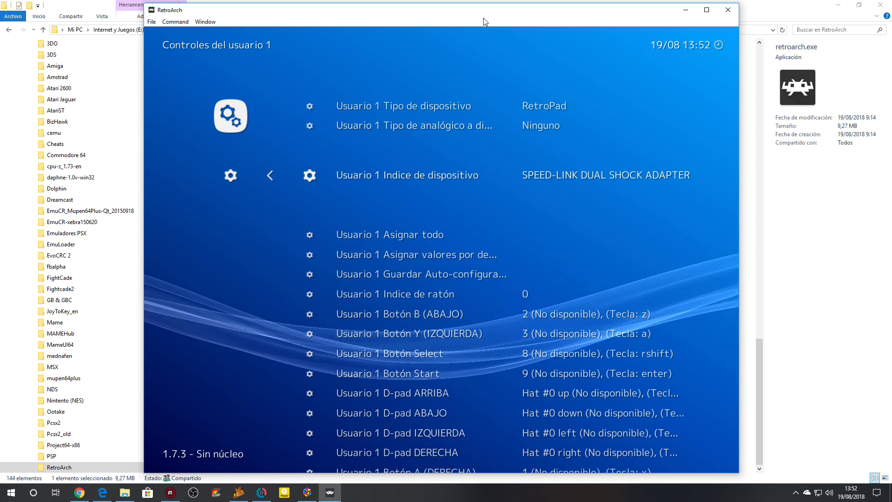
Leave the control settings for the Menú principal and minimize the File Explorer window behind RetroArch.
key("BackSpace")
key("BackSpace")
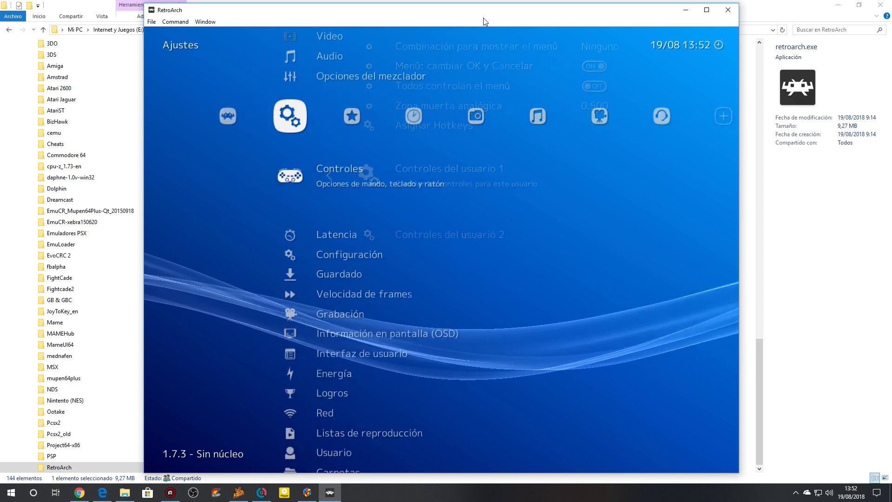
key("Left")
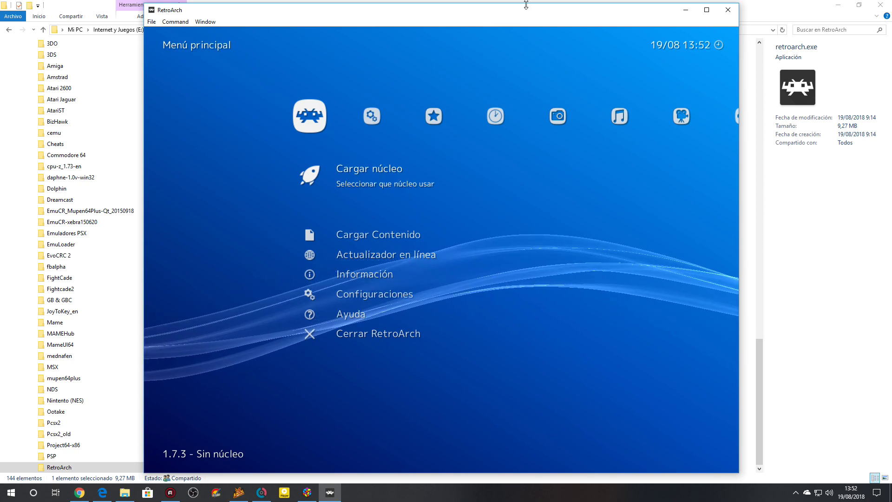
left_click(839, 5)
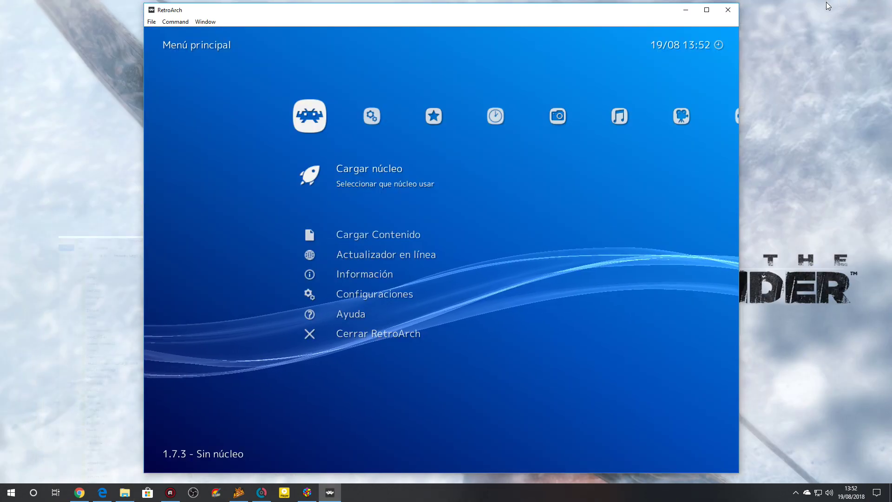